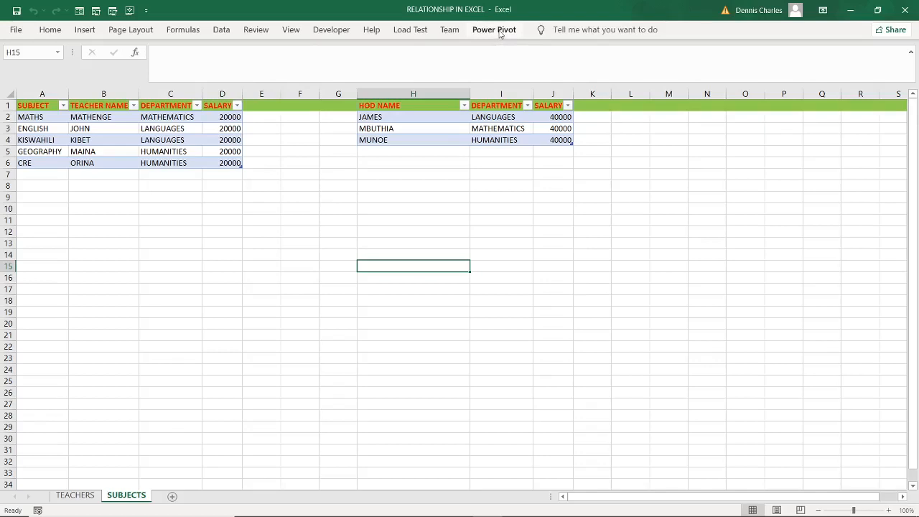
# Examine the relationship between the subjects and HOD tables in the Power Pivot diagram view, and close the data model window
pyautogui.click(500, 32)
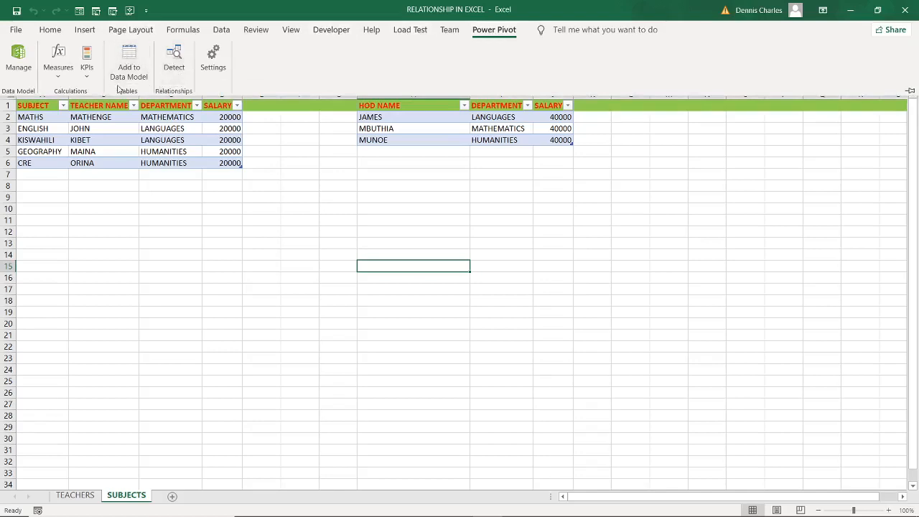
pyautogui.click(19, 61)
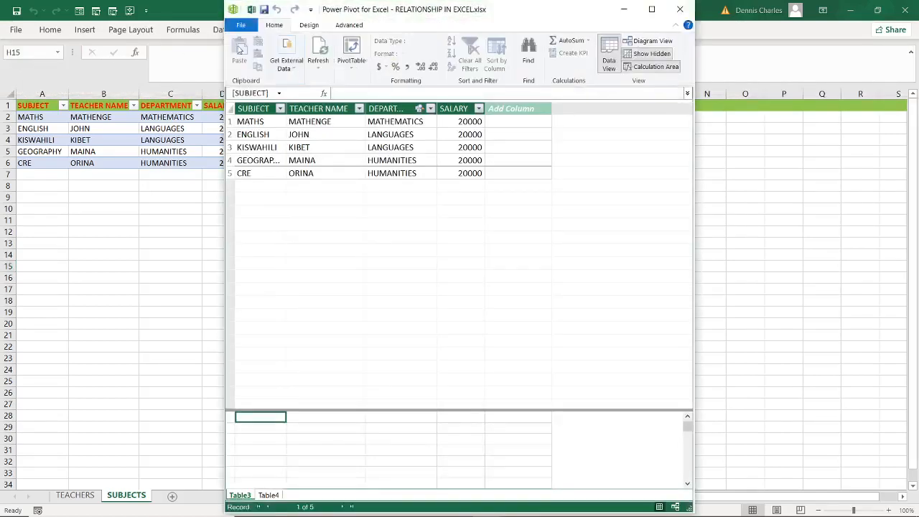
pyautogui.click(652, 42)
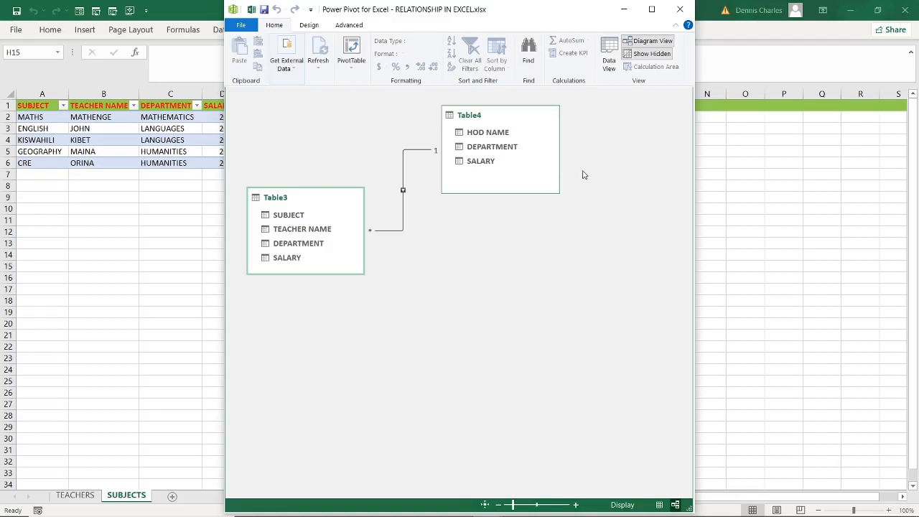
pyautogui.moveTo(547, 112)
pyautogui.click(679, 11)
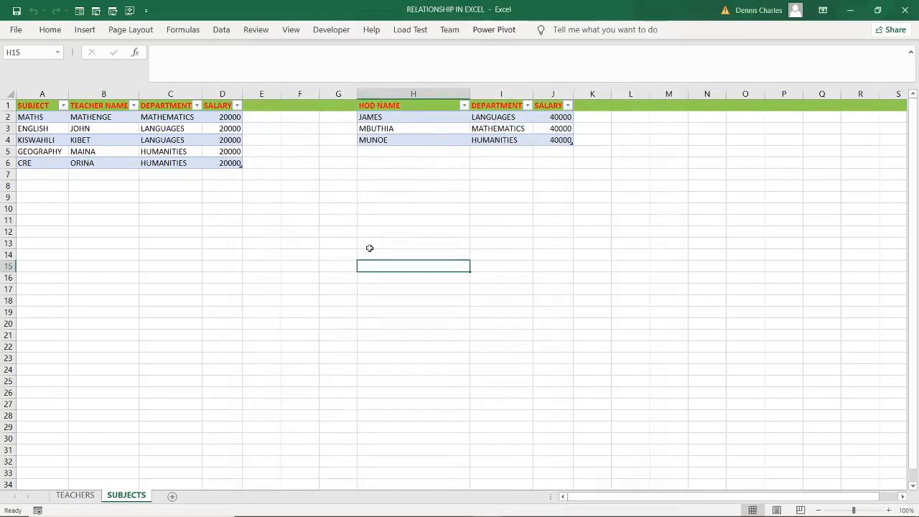
# Make sure the Microsoft Power Pivot for Excel COM add-in is enabled in the Excel options
pyautogui.click(16, 31)
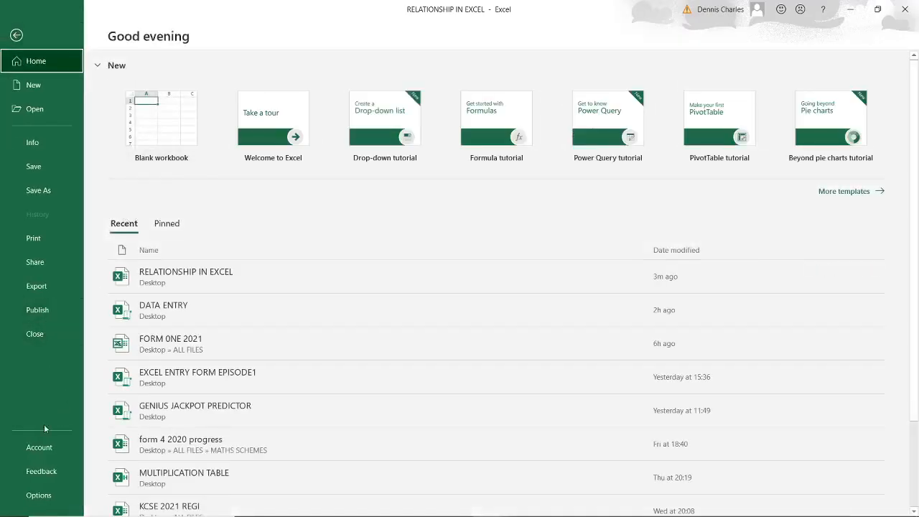
pyautogui.click(39, 495)
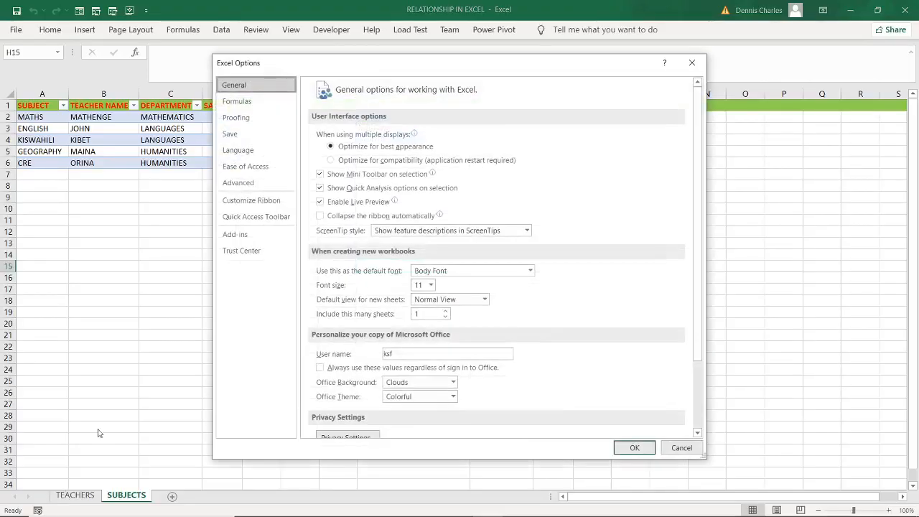
pyautogui.click(265, 237)
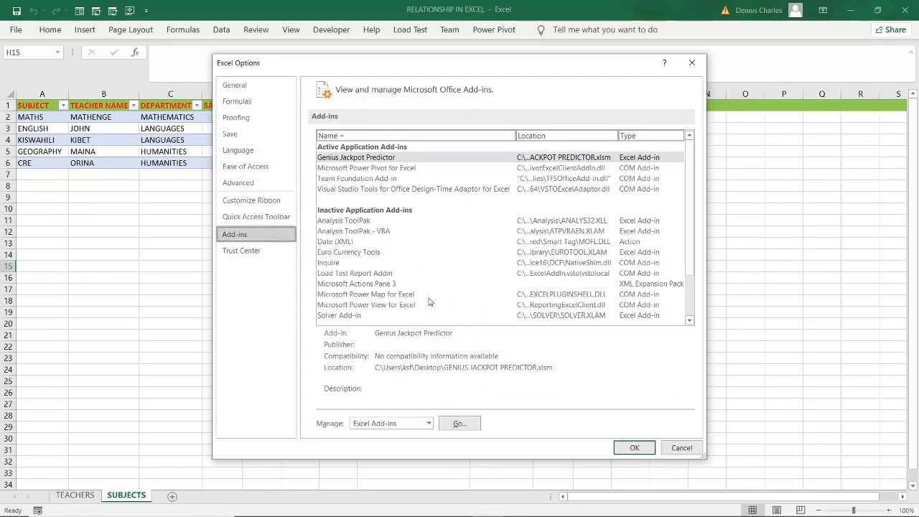
pyautogui.click(428, 424)
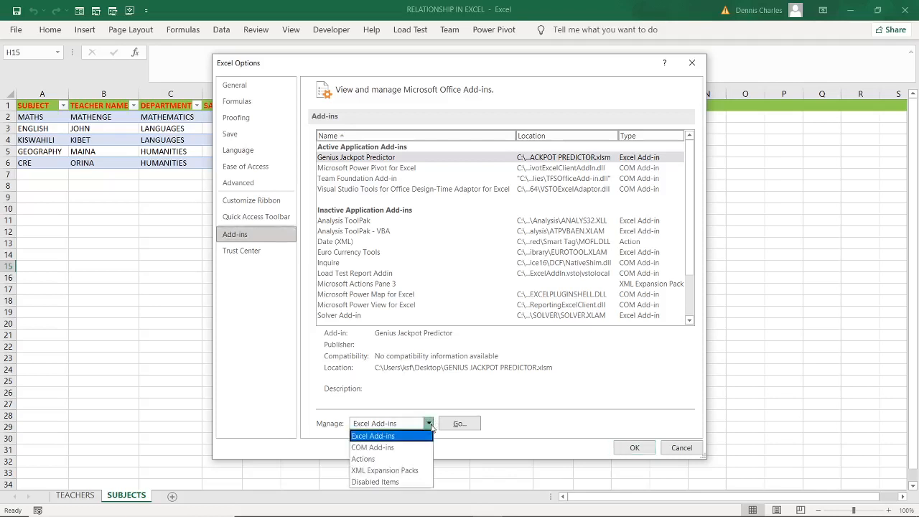
pyautogui.click(395, 449)
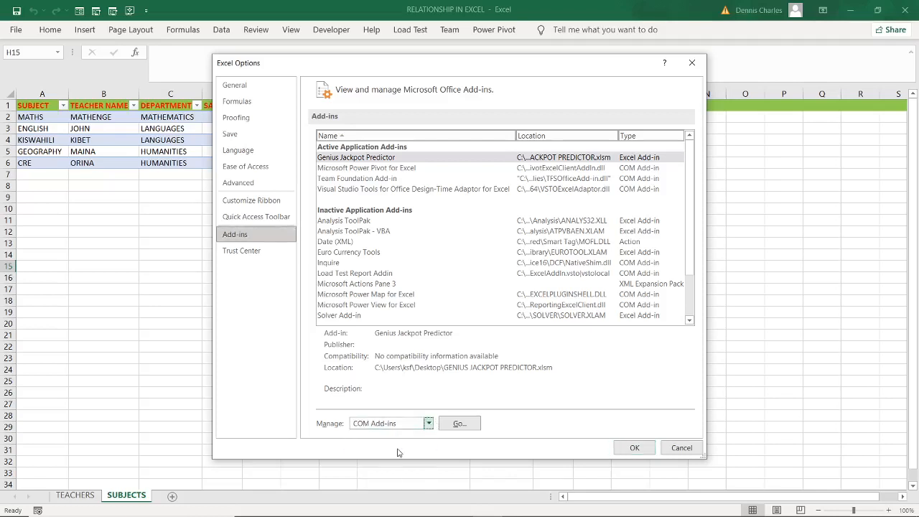
pyautogui.click(460, 424)
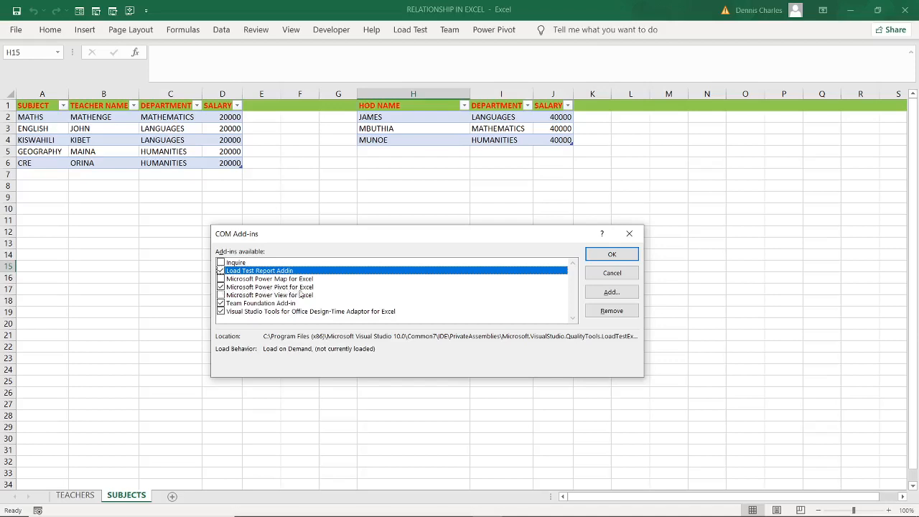
pyautogui.click(221, 288)
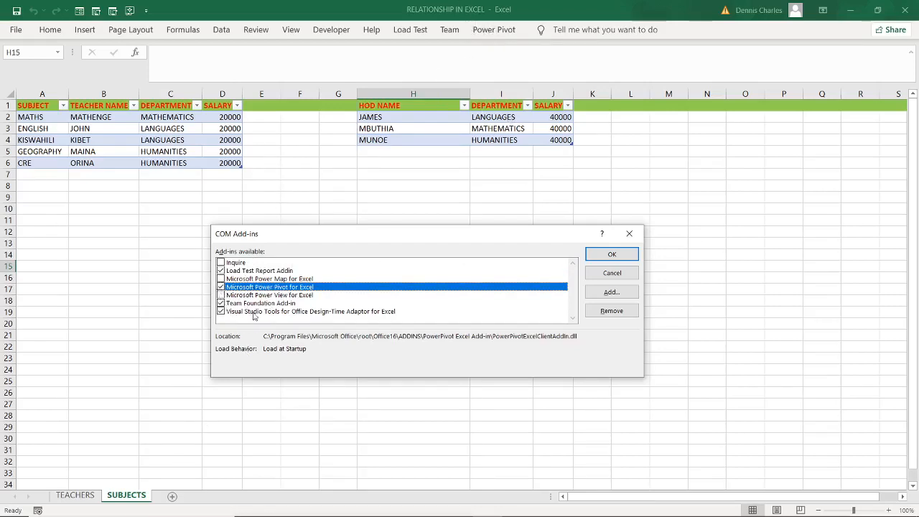
pyautogui.click(612, 255)
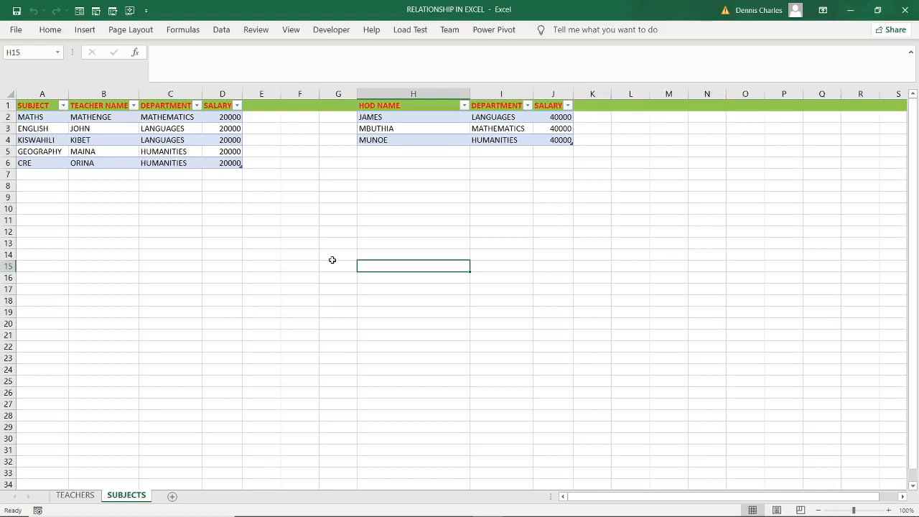
# Create a new blank workbook, enter the header NAME OF TEACHER in A1 and widen column A to fit it
pyautogui.hotkey('ctrl', 'n')
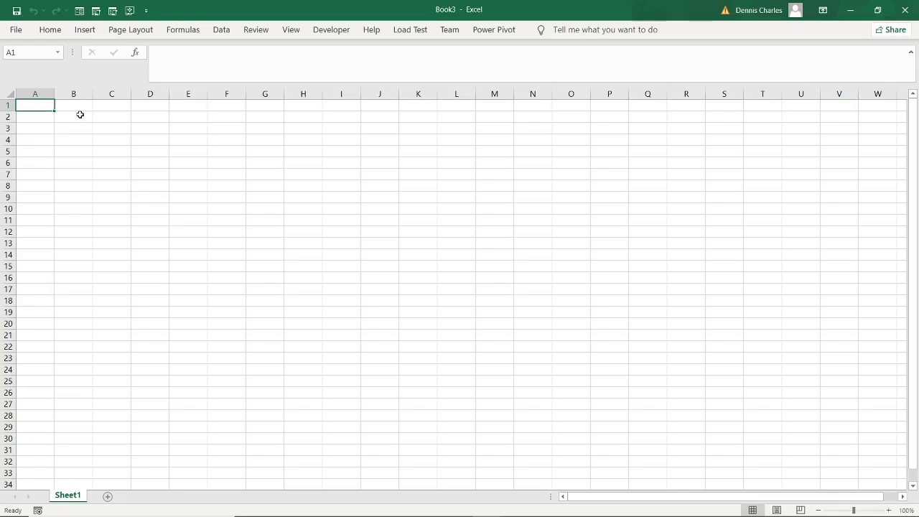
pyautogui.write('n')
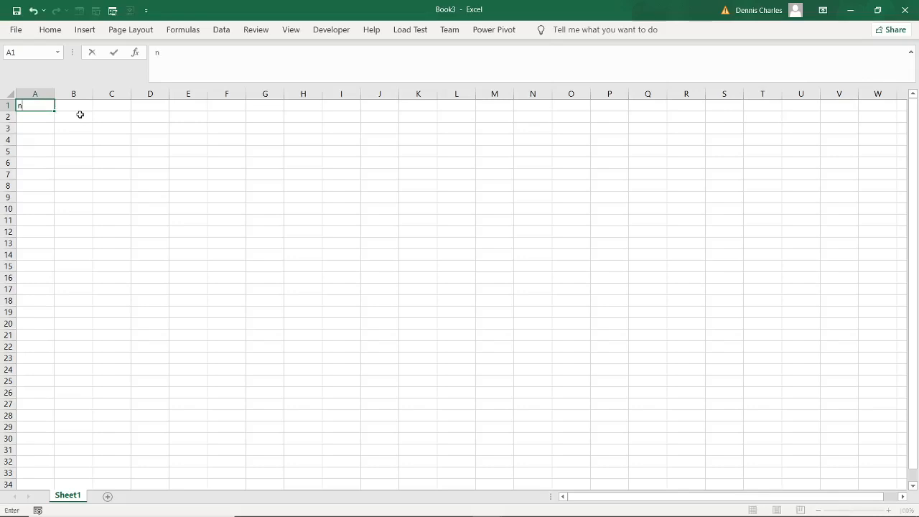
pyautogui.write('NAME OF TEA')
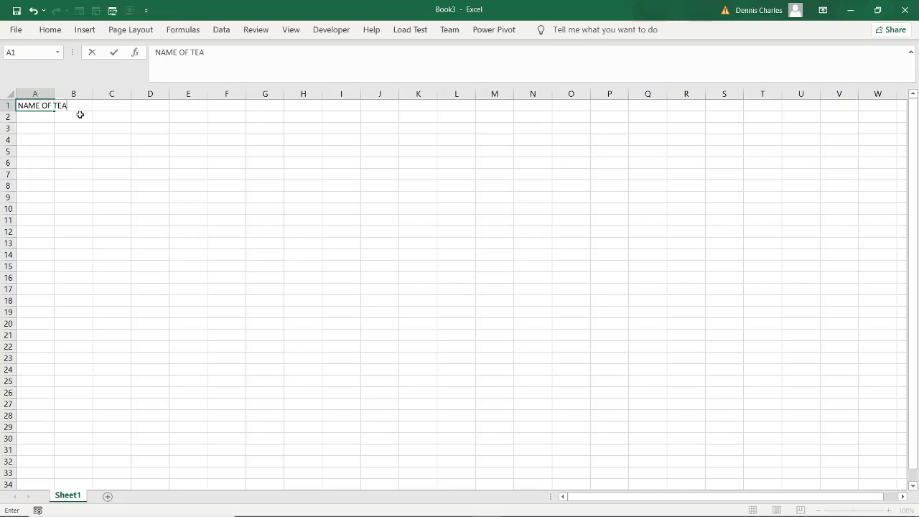
pyautogui.write('CHER')
pyautogui.press('Return')
pyautogui.click(58, 127)
pyautogui.moveTo(54, 94); pyautogui.dragTo(108, 104)
# Enter the headers SUBJECT in B1 and DEPARTMENT in C1, widening column C to fit its text
pyautogui.click(109, 106)
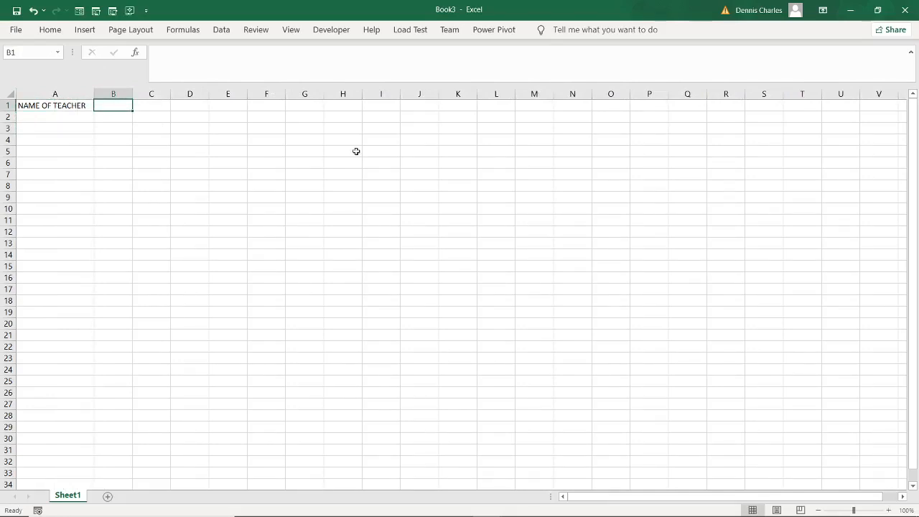
pyautogui.write('SU')
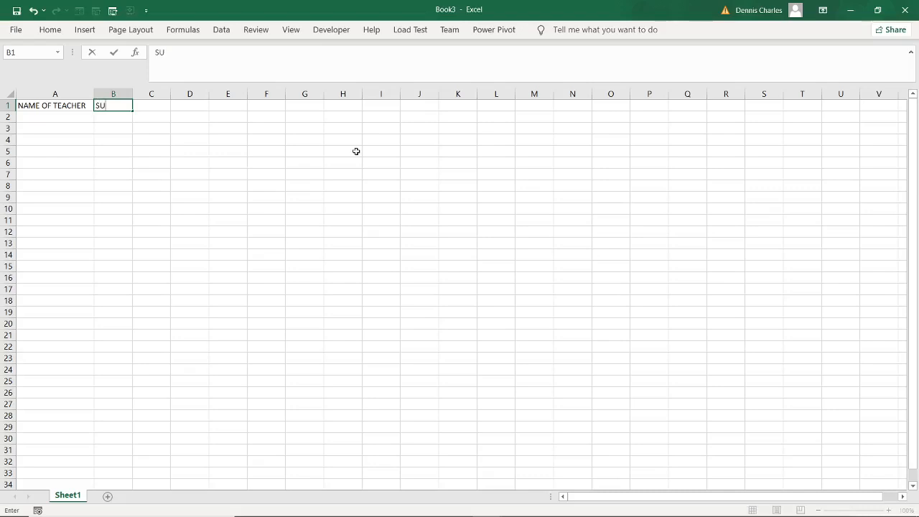
pyautogui.write('BJECT')
pyautogui.click(158, 108)
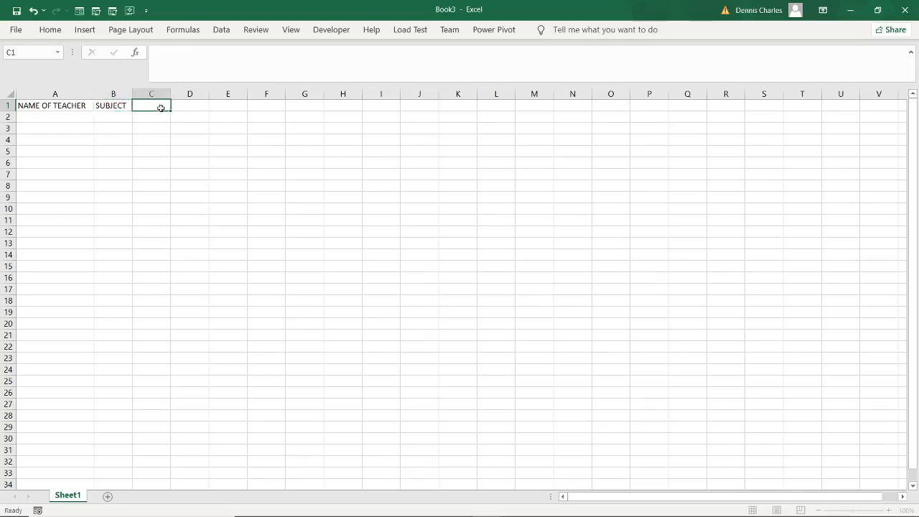
pyautogui.write('DE')
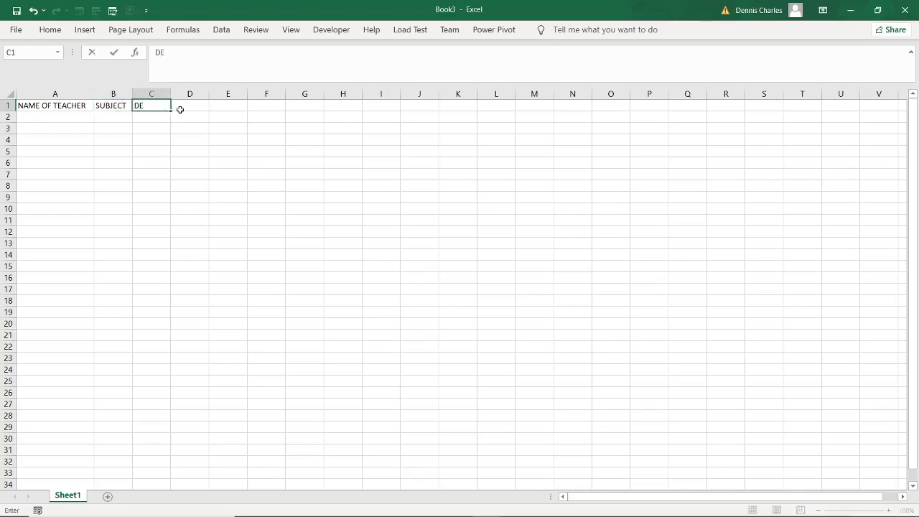
pyautogui.write('PARTMENT')
pyautogui.click(180, 142)
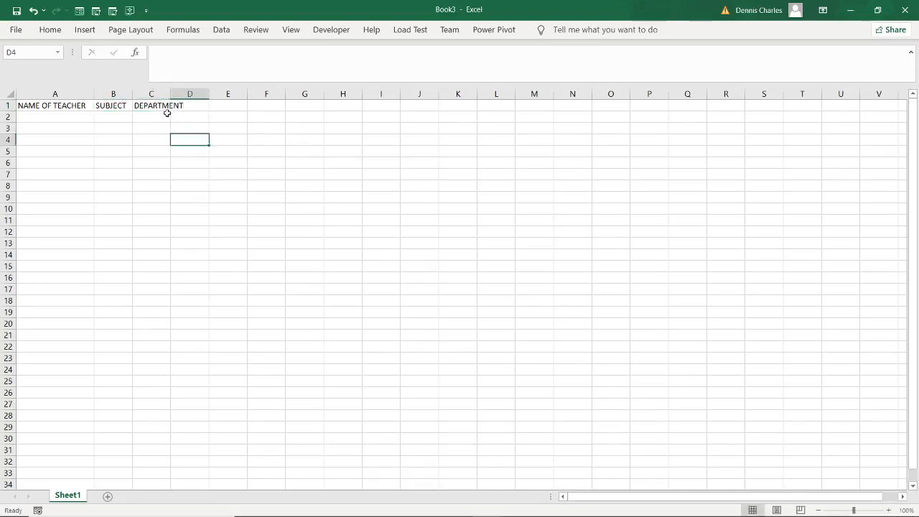
pyautogui.moveTo(169, 90); pyautogui.dragTo(188, 94)
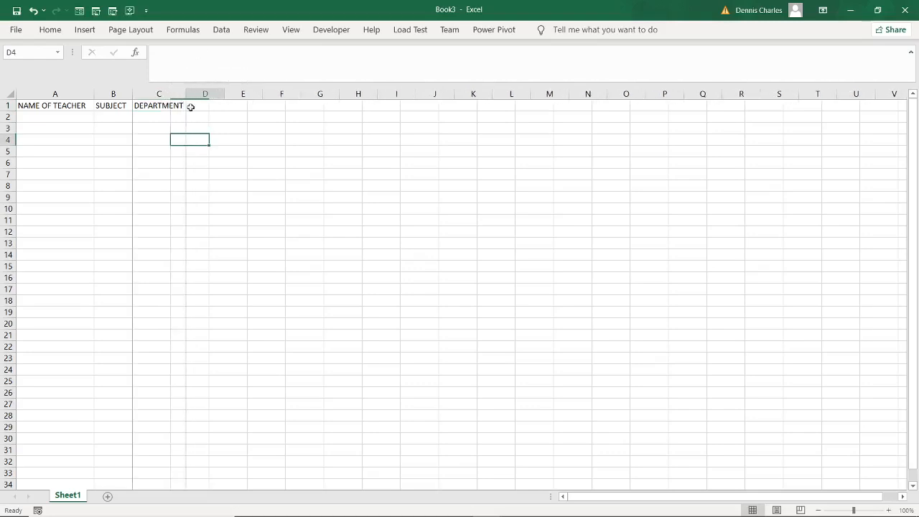
# Enter the header SALARY in cell D1
pyautogui.click(205, 106)
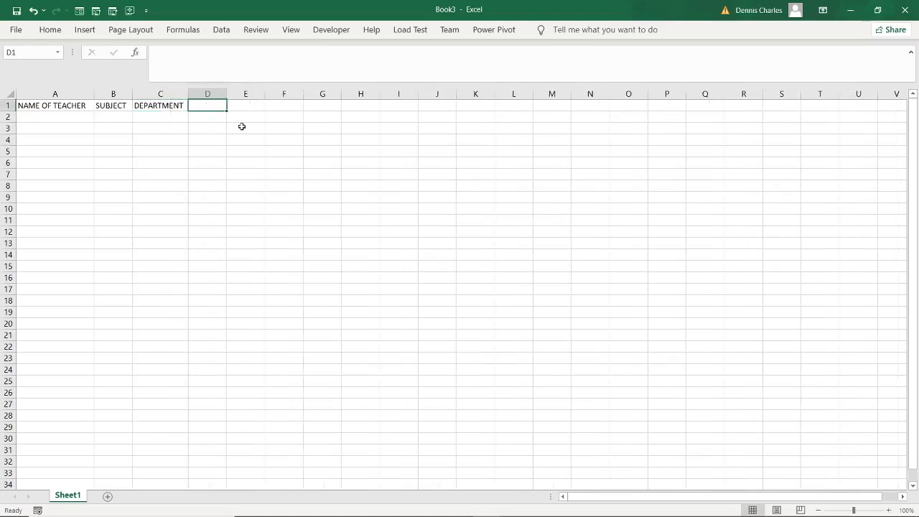
pyautogui.write('SA')
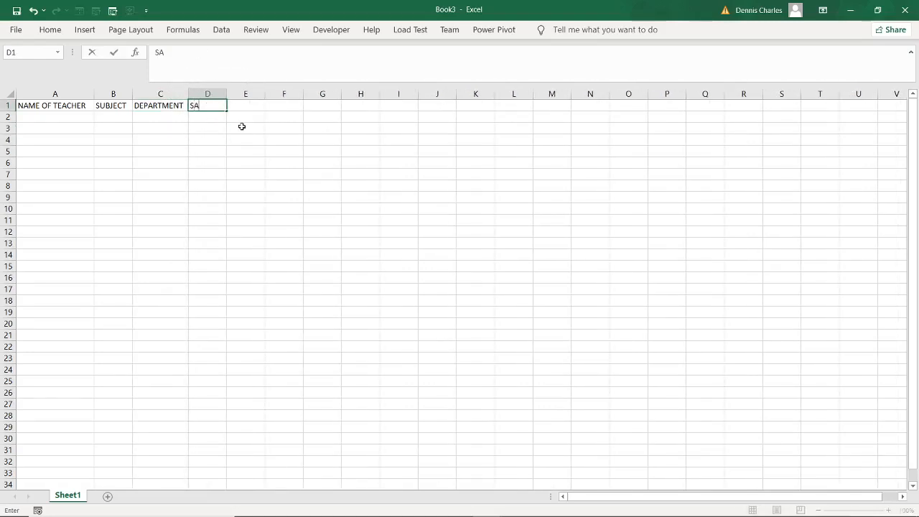
pyautogui.write('LRY')
pyautogui.click(202, 105)
pyautogui.write('A')
pyautogui.click(244, 108)
pyautogui.click(330, 154)
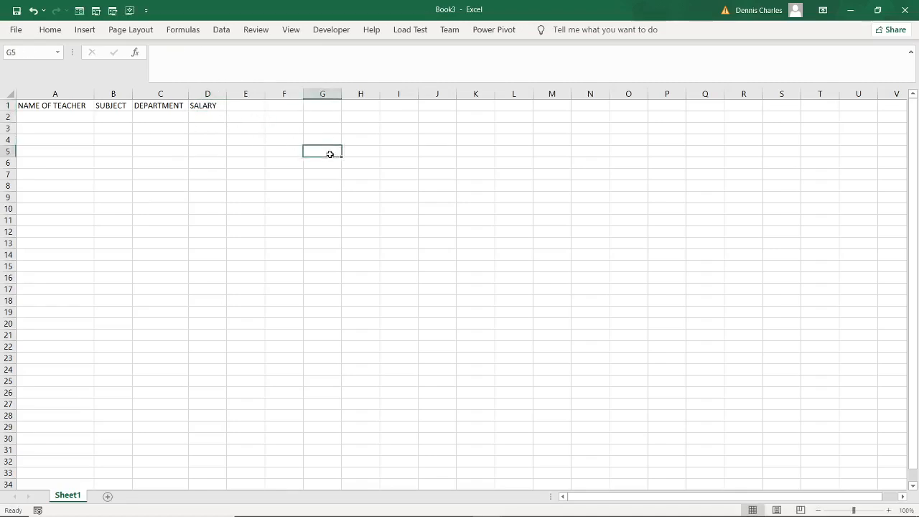
pyautogui.click(324, 107)
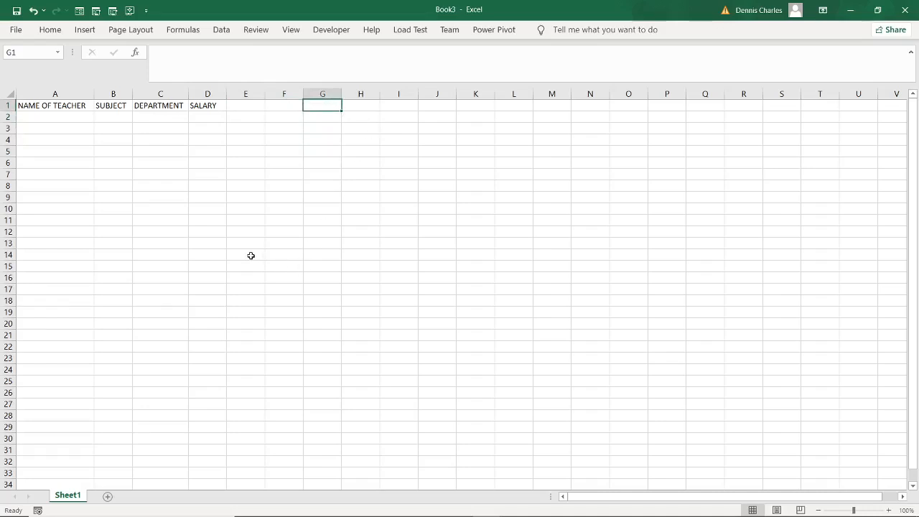
pyautogui.click(452, 206)
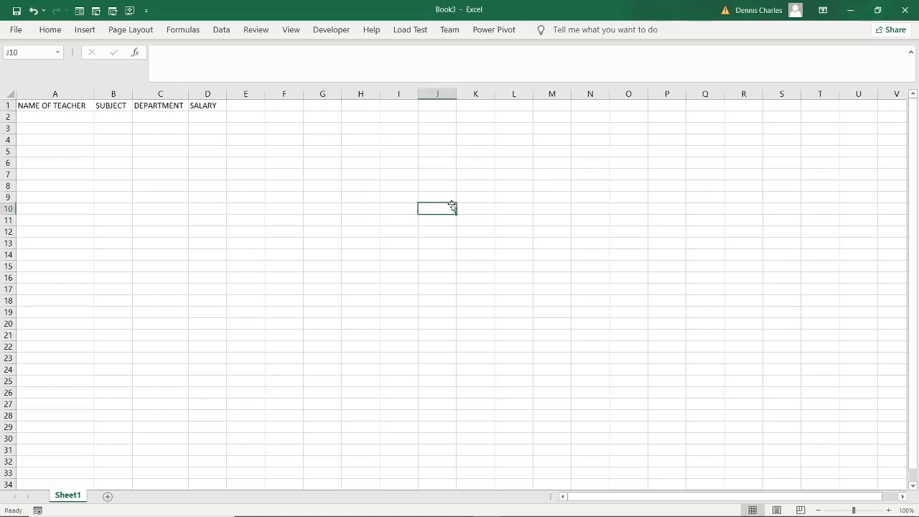
pyautogui.write('HOD')
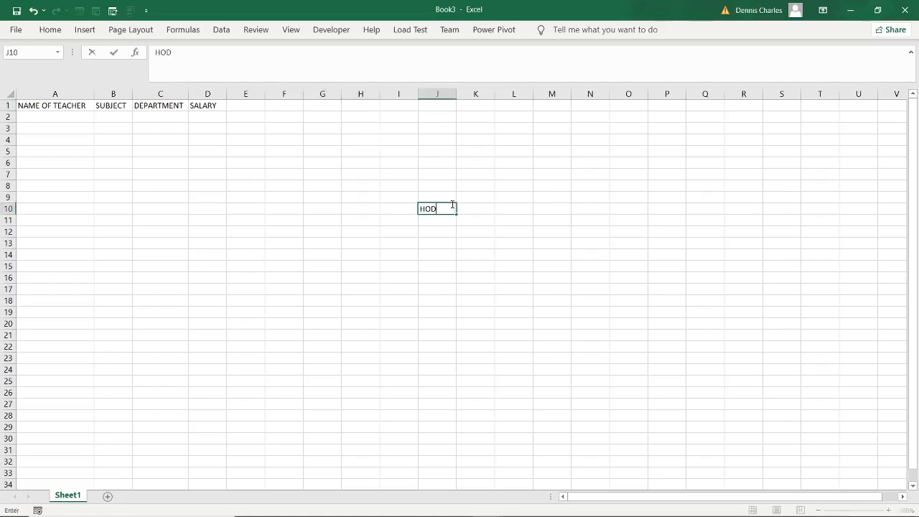
pyautogui.press('BackSpace')
pyautogui.press('BackSpace')
pyautogui.press('BackSpace')
# Start a second table by entering the header HOD NAME in G1 and widening column G to fit it
pyautogui.click(324, 107)
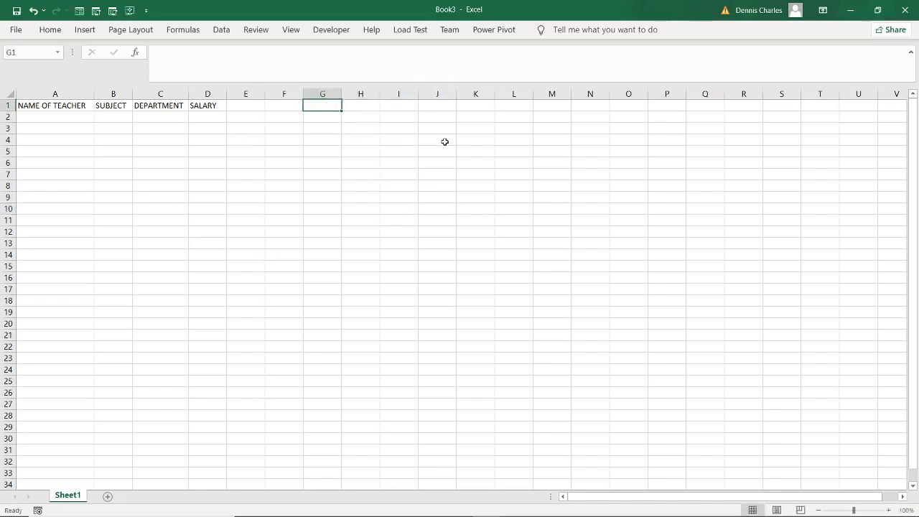
pyautogui.write('HOD')
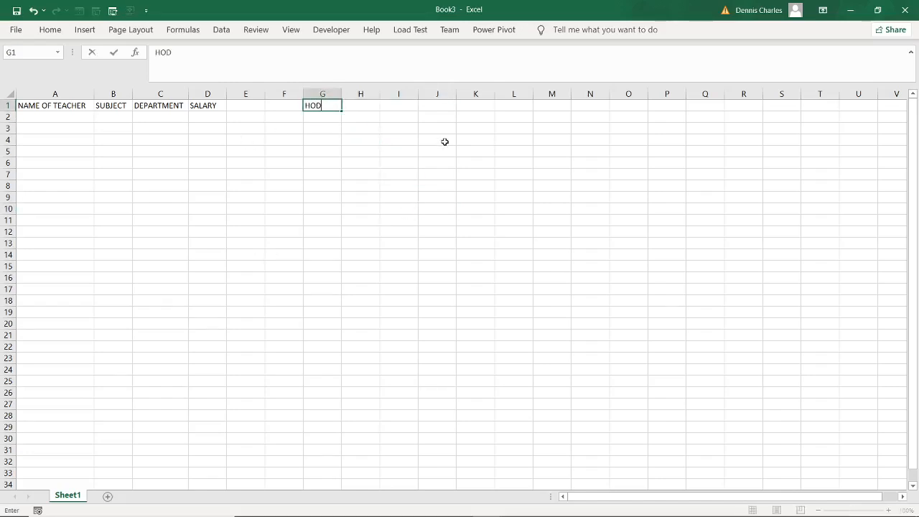
pyautogui.write(' NAME')
pyautogui.click(336, 130)
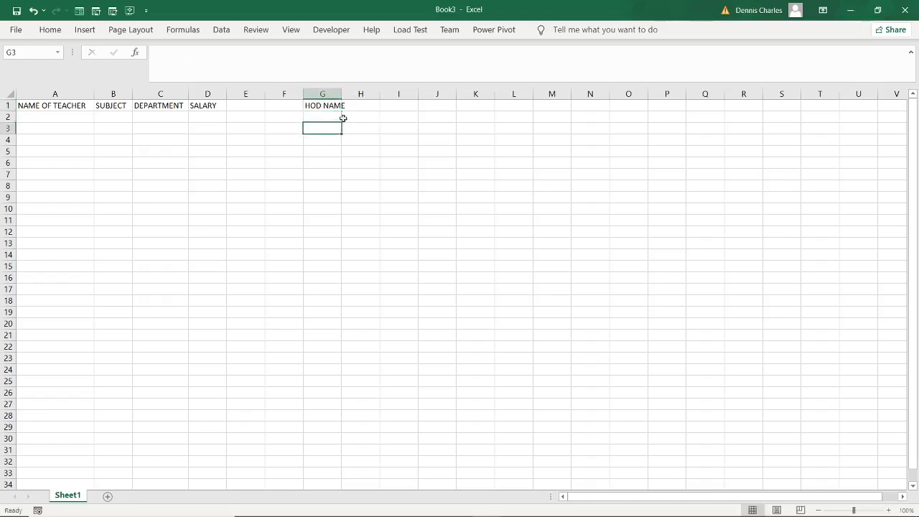
pyautogui.moveTo(343, 93); pyautogui.dragTo(357, 93)
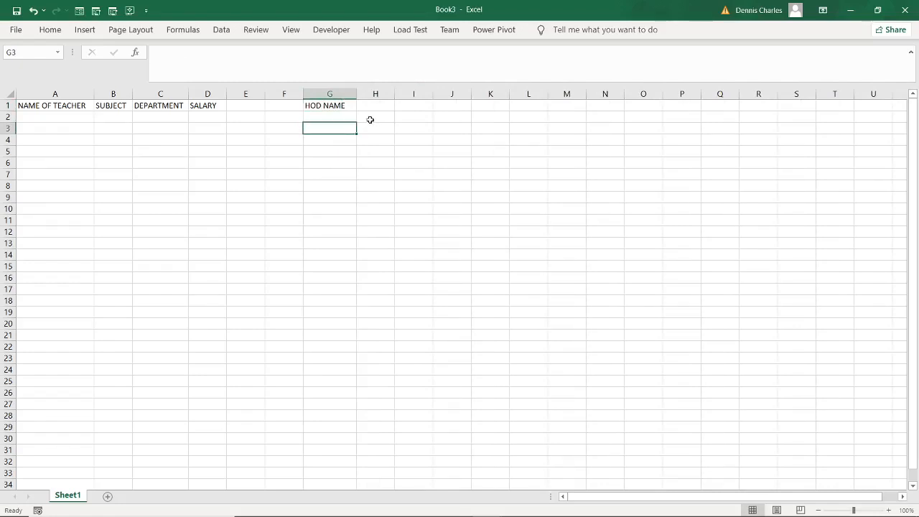
# Enter the header DEPARTMENT in cell H1 of the second table
pyautogui.click(372, 107)
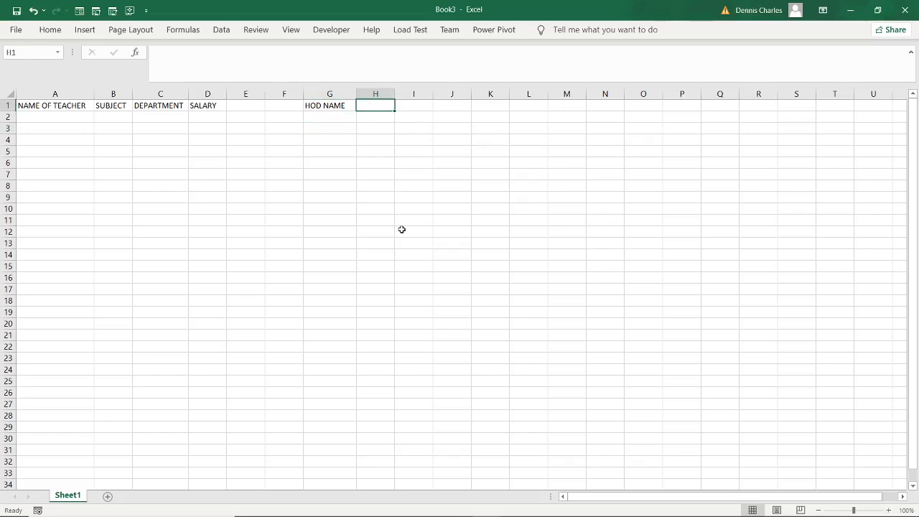
pyautogui.write('DEPA')
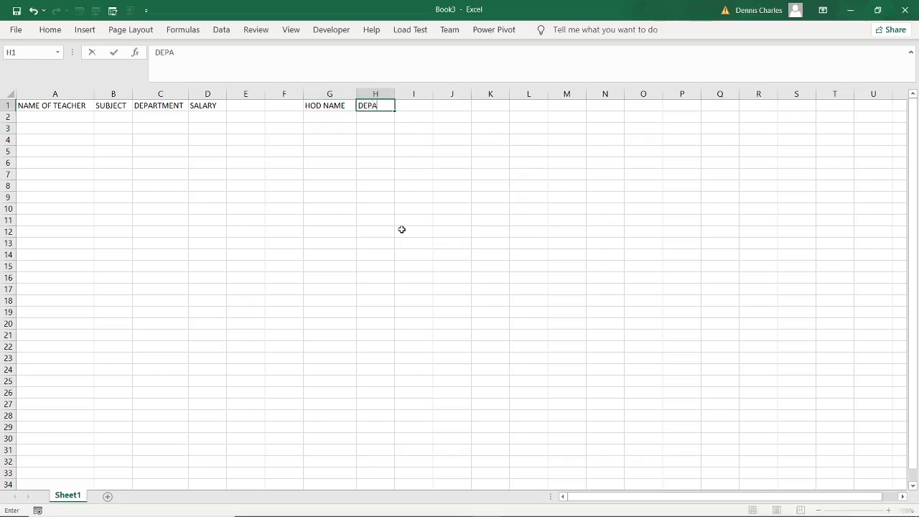
pyautogui.write('RTMENT')
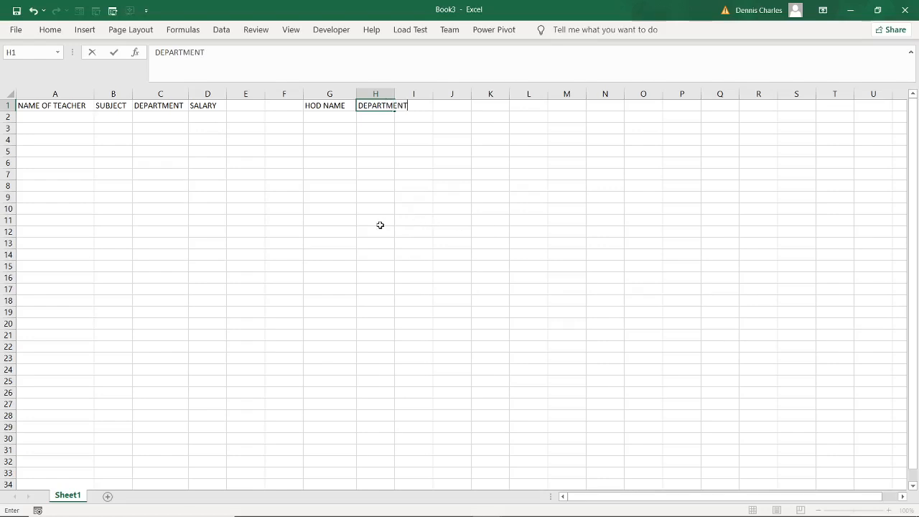
pyautogui.click(379, 222)
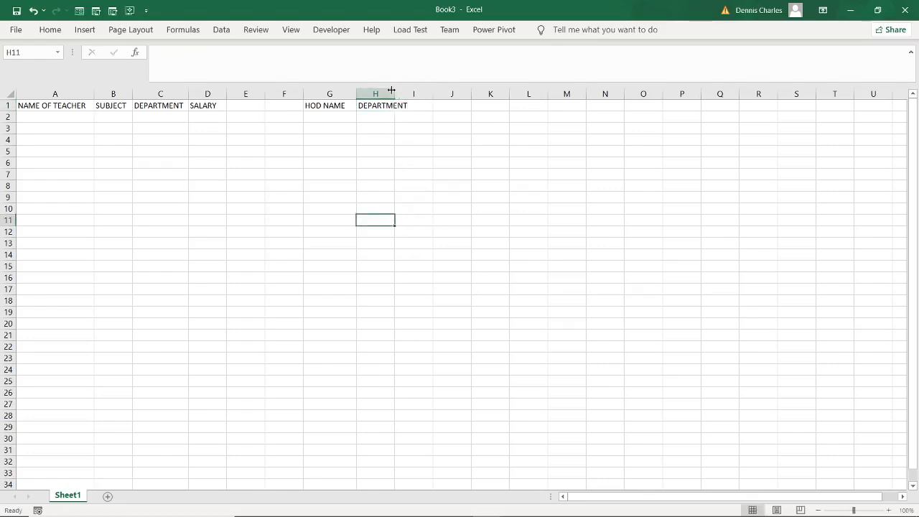
# Widen column H to fit its DEPARTMENT header
pyautogui.moveTo(394, 94); pyautogui.dragTo(416, 106)
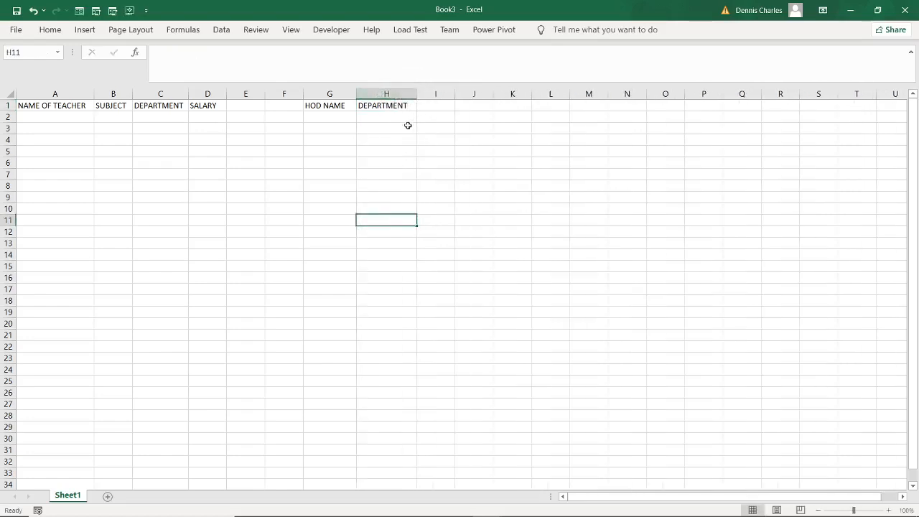
pyautogui.click(315, 119)
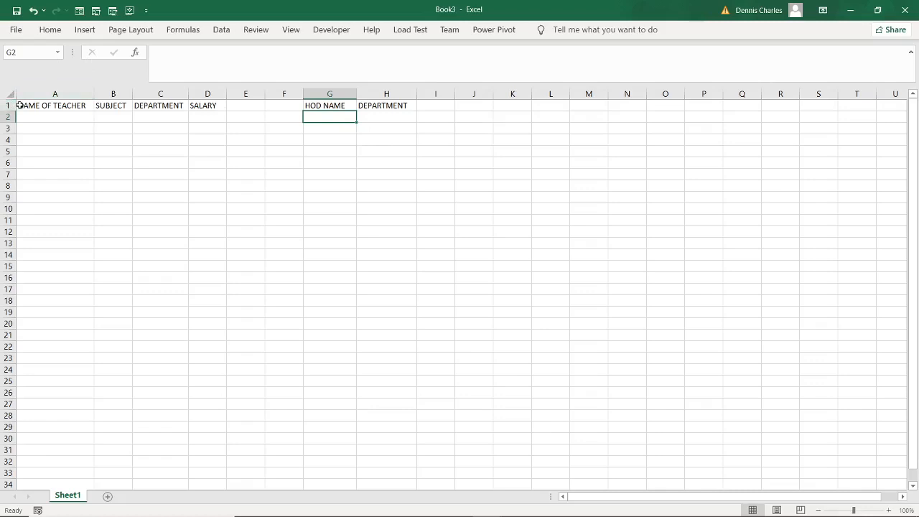
# Format the teacher table headers in A1:D1 with a green fill and red font colour
pyautogui.moveTo(20, 105); pyautogui.dragTo(189, 105)
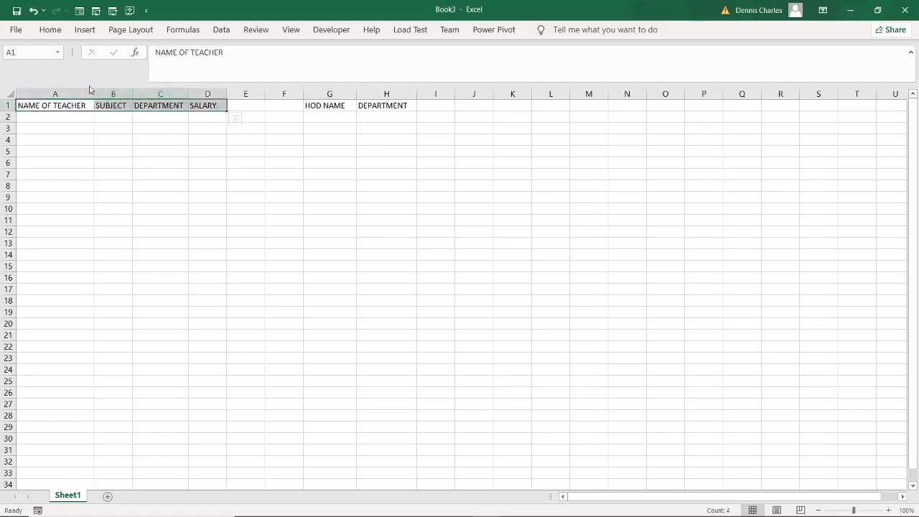
pyautogui.click(59, 32)
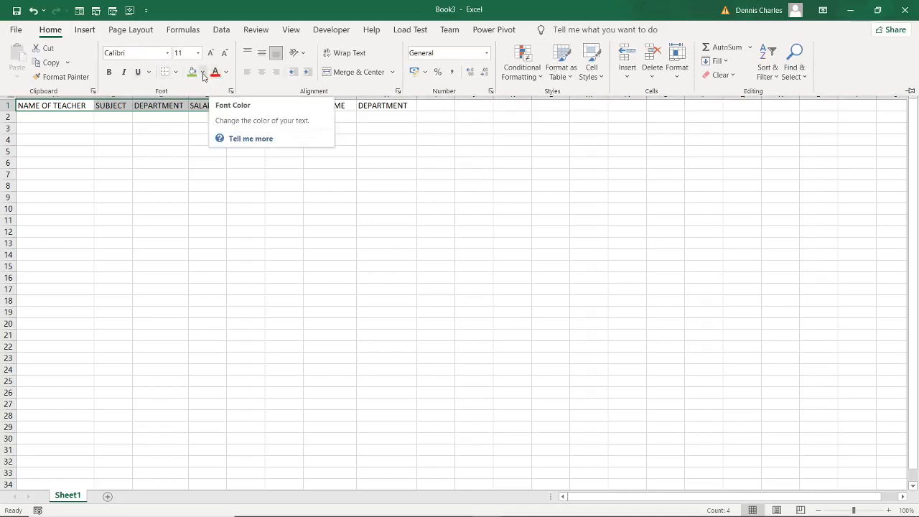
pyautogui.click(191, 72)
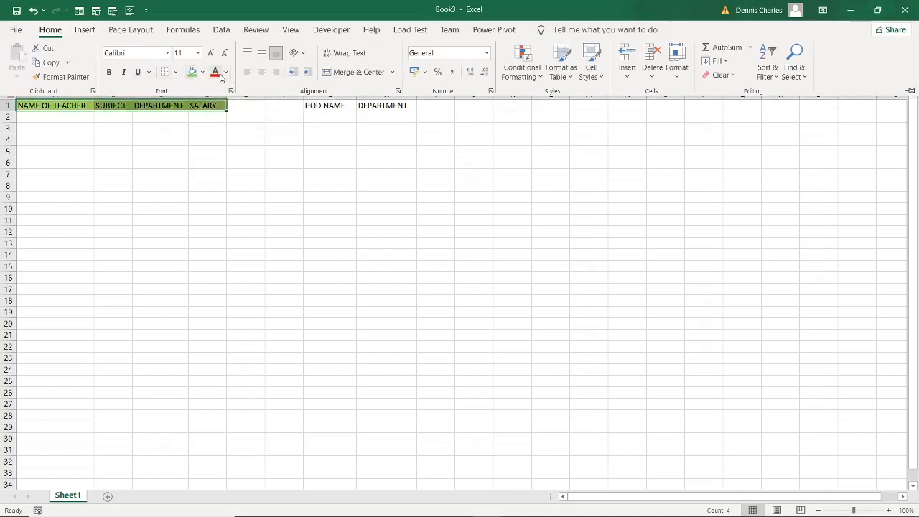
pyautogui.click(215, 72)
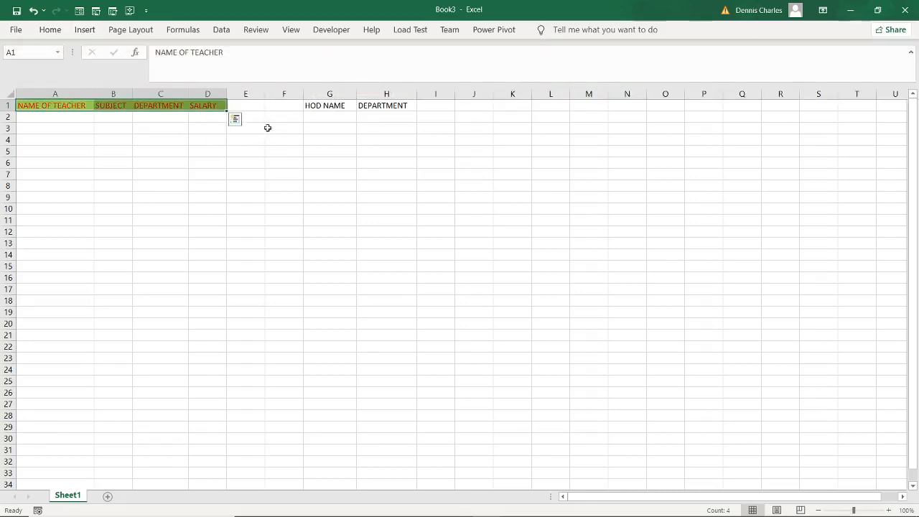
pyautogui.click(287, 138)
# Apply the same green fill and red font colour to the HOD table headers in G1:H1
pyautogui.click(329, 108)
pyautogui.moveTo(329, 108); pyautogui.dragTo(385, 108)
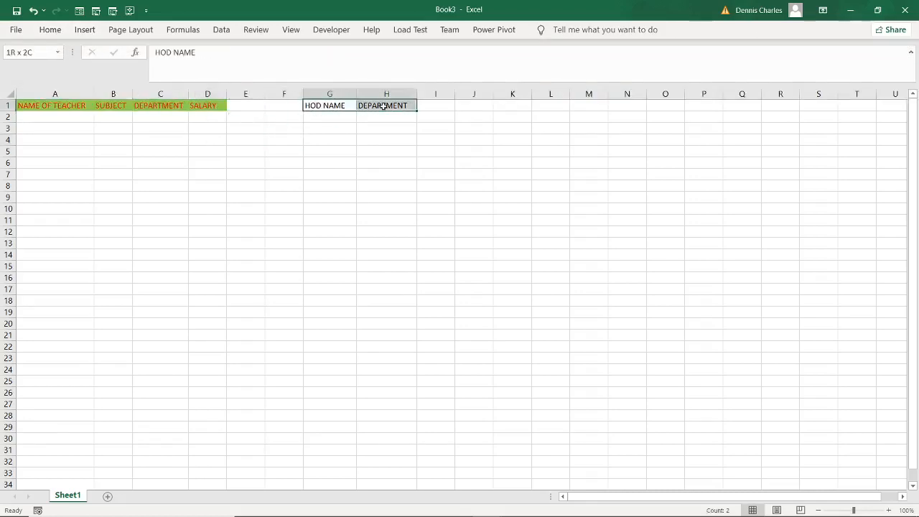
pyautogui.click(50, 29)
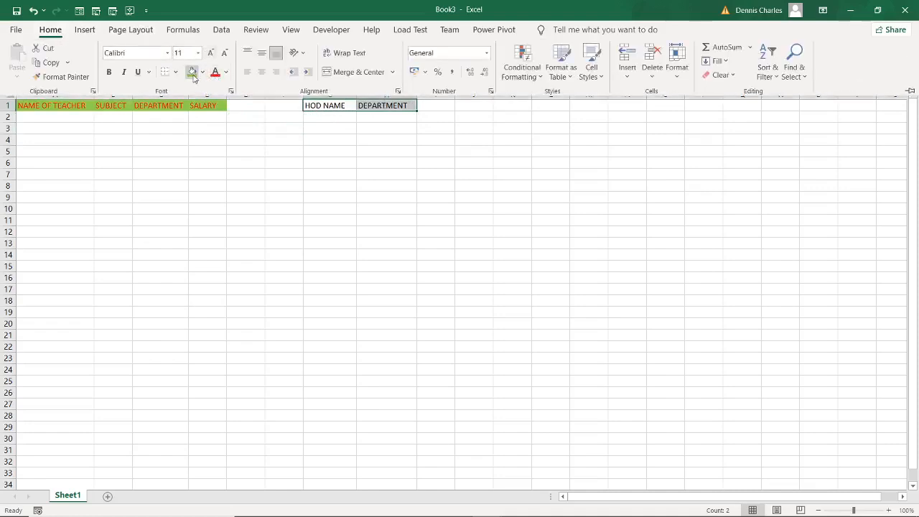
pyautogui.click(192, 74)
pyautogui.click(215, 74)
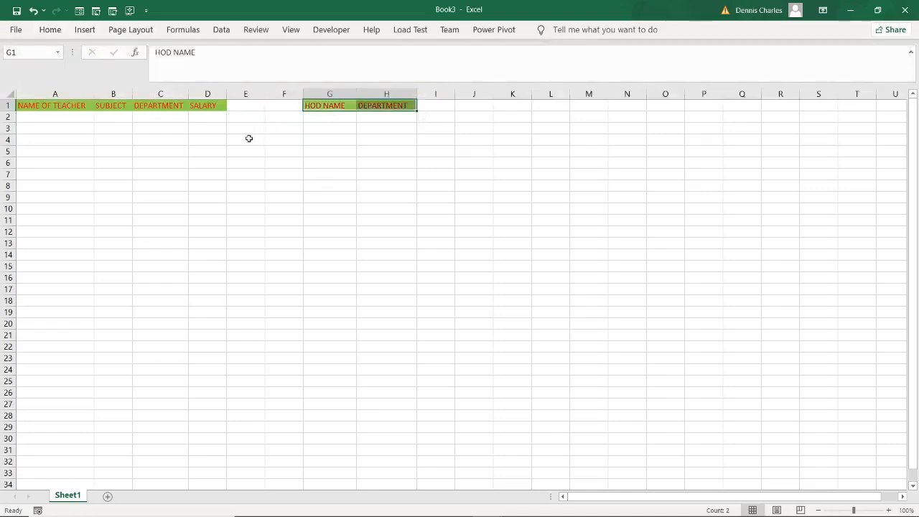
pyautogui.click(246, 139)
# Enter four teachers' names in cells A2 to A5 under NAME OF TEACHER
pyautogui.click(42, 117)
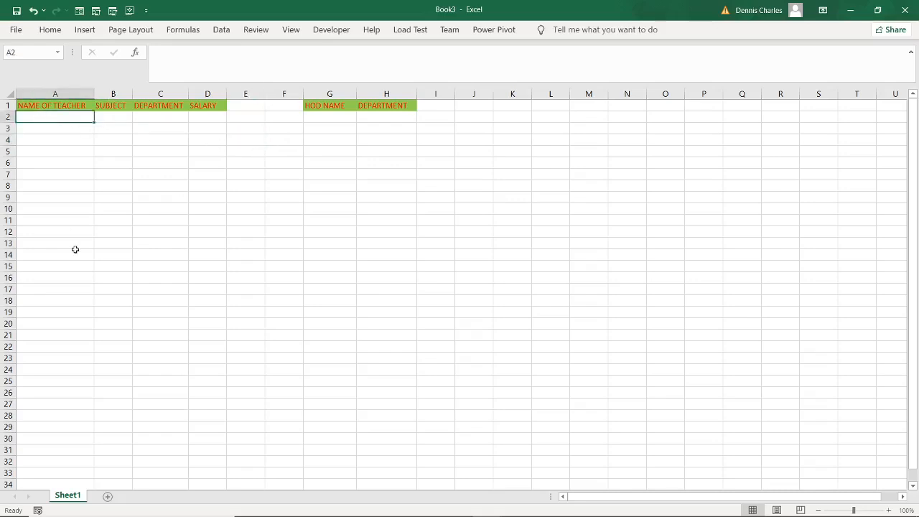
pyautogui.write('JAMES')
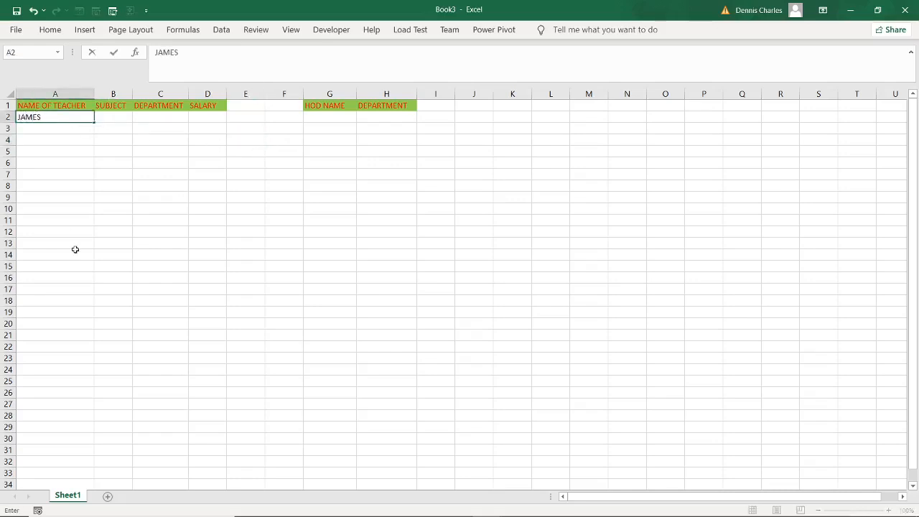
pyautogui.press('Return')
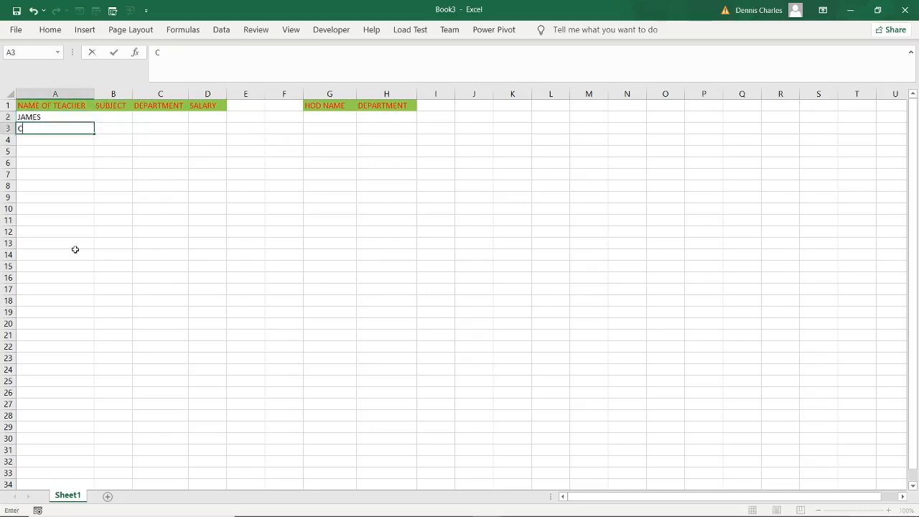
pyautogui.write('COLLINS')
pyautogui.press('Return')
pyautogui.write('M')
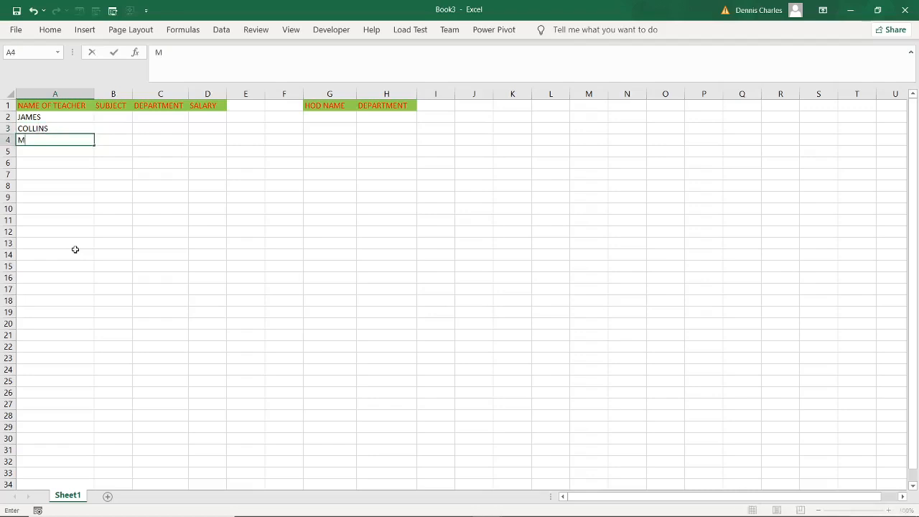
pyautogui.write('ICHELLE')
pyautogui.press('Return')
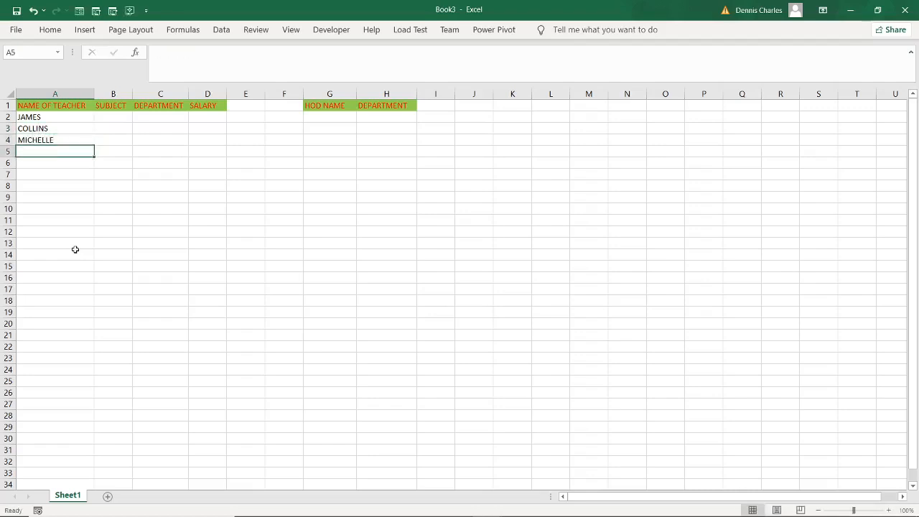
pyautogui.write('AC')
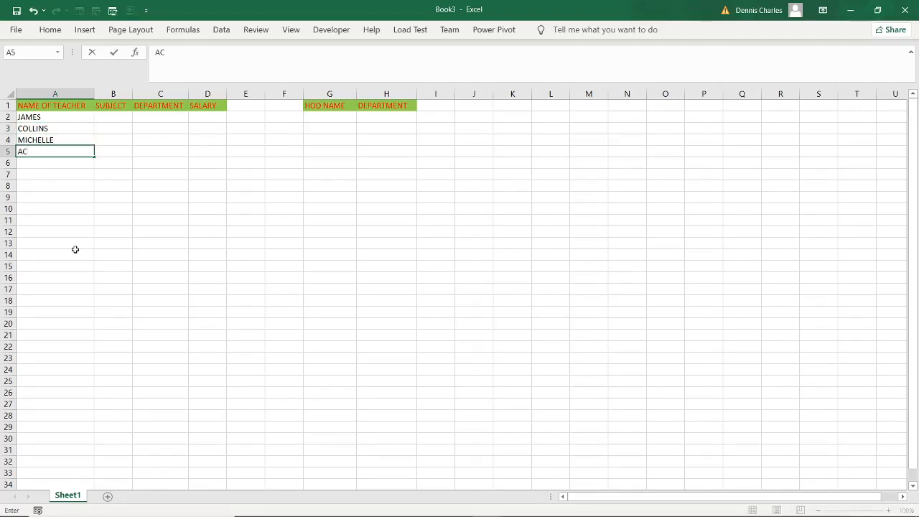
pyautogui.write('HIENG')
# Enter the subjects MATHEMATICS in B2 and CHEMISTRY in B3, widening column B to fit the text
pyautogui.click(106, 116)
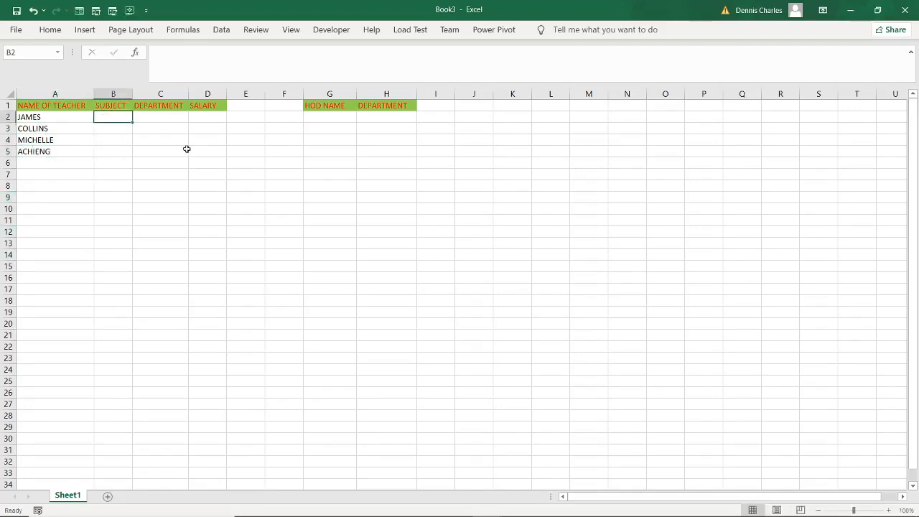
pyautogui.write('M')
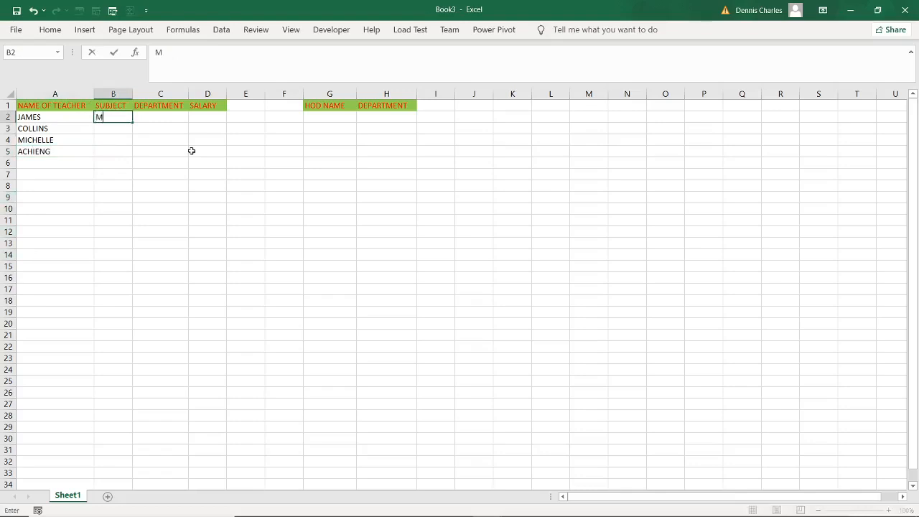
pyautogui.write('ATHEMATICS')
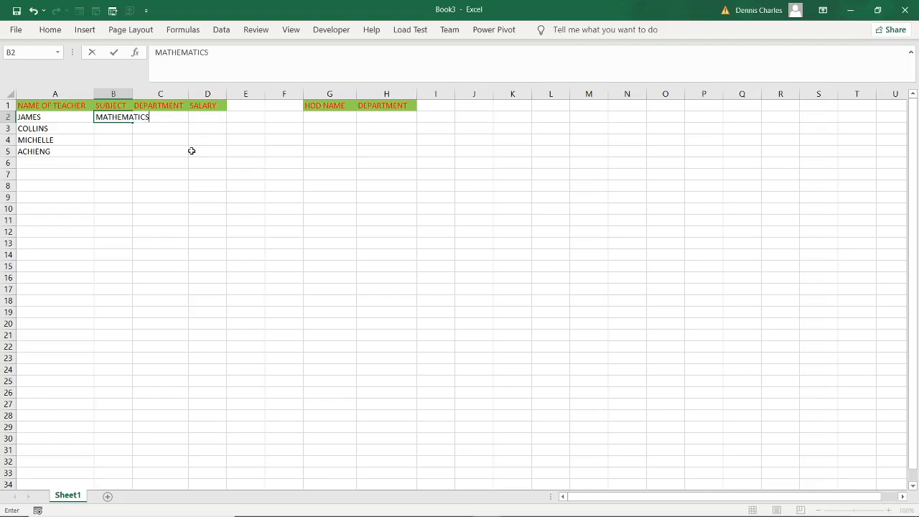
pyautogui.press('Return')
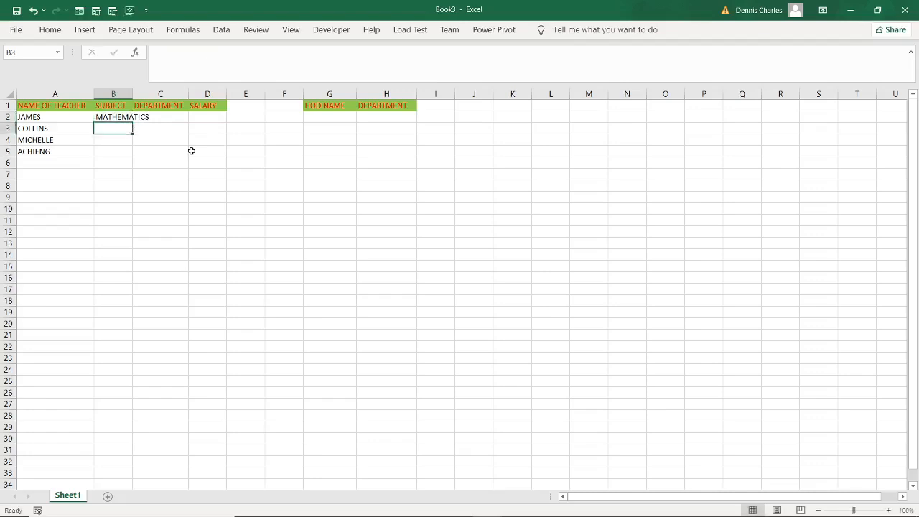
pyautogui.write('CHEMI')
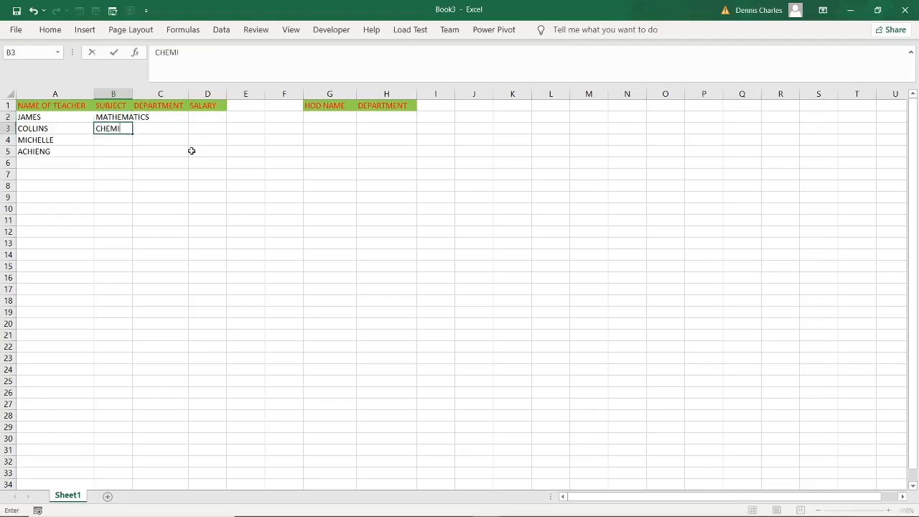
pyautogui.write('STRY')
pyautogui.moveTo(115, 159); pyautogui.dragTo(121, 151)
pyautogui.moveTo(132, 94); pyautogui.dragTo(150, 113)
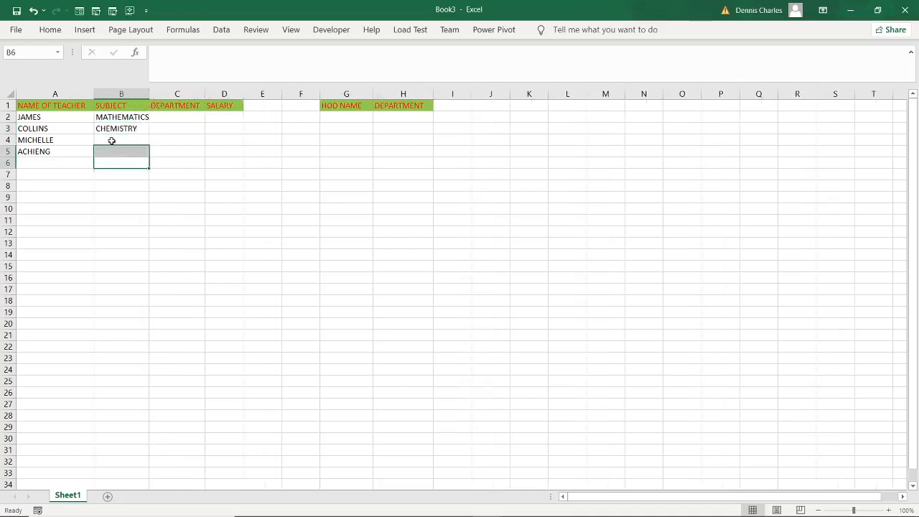
# Enter the subjects CRE in B4 and ENGLISH in B5
pyautogui.click(112, 140)
pyautogui.write('CRE')
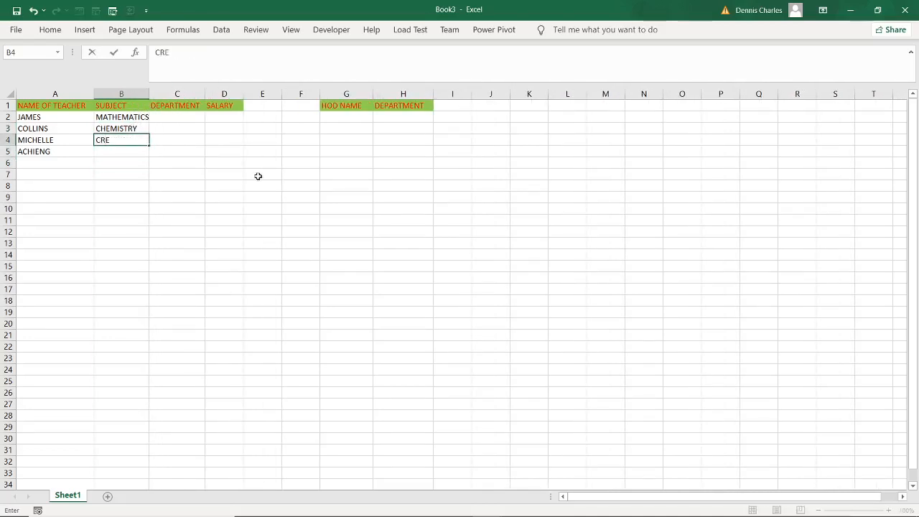
pyautogui.press('Return')
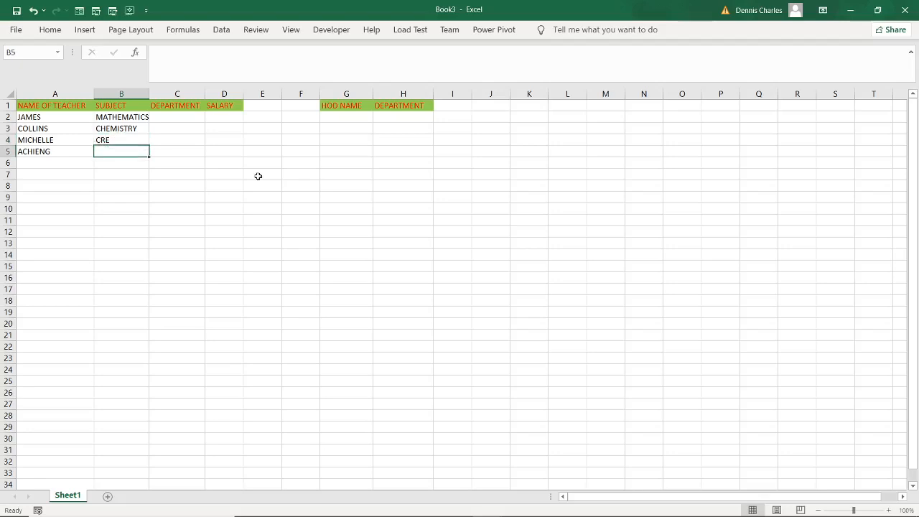
pyautogui.write('ENG')
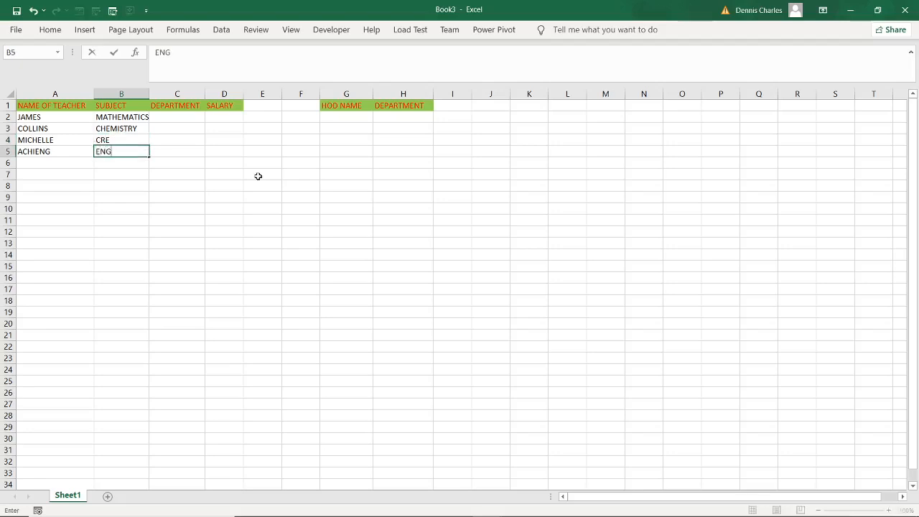
pyautogui.write('LISH')
# Add a fifth teacher by entering the teacher's name in A6 and the subject GEOGRAPHY in B6
pyautogui.click(46, 163)
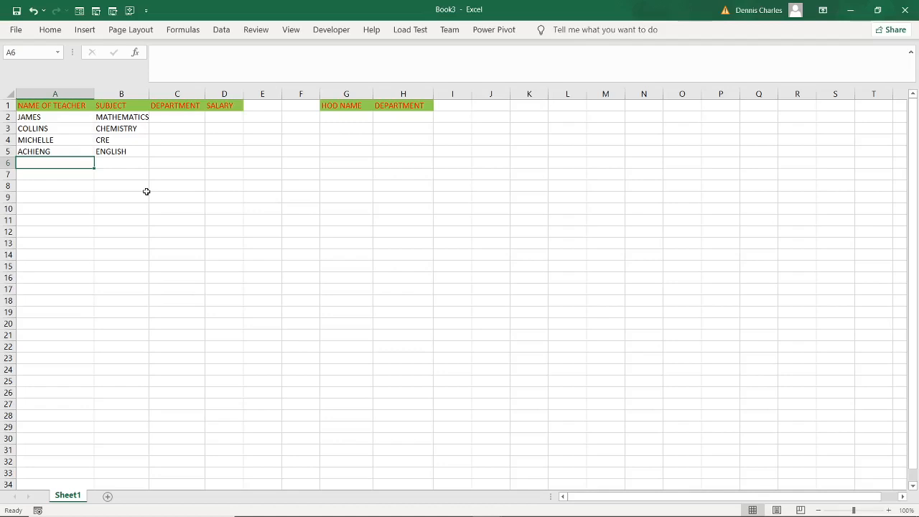
pyautogui.write('MAINA')
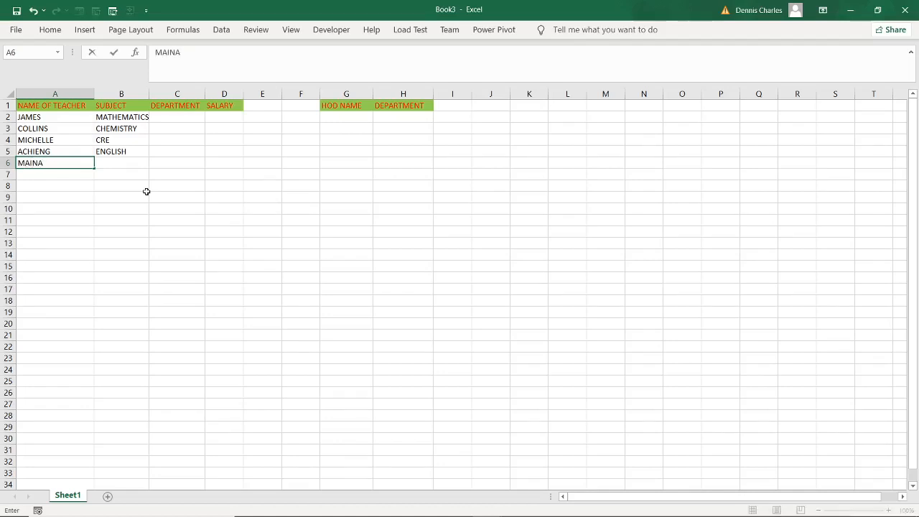
pyautogui.click(112, 163)
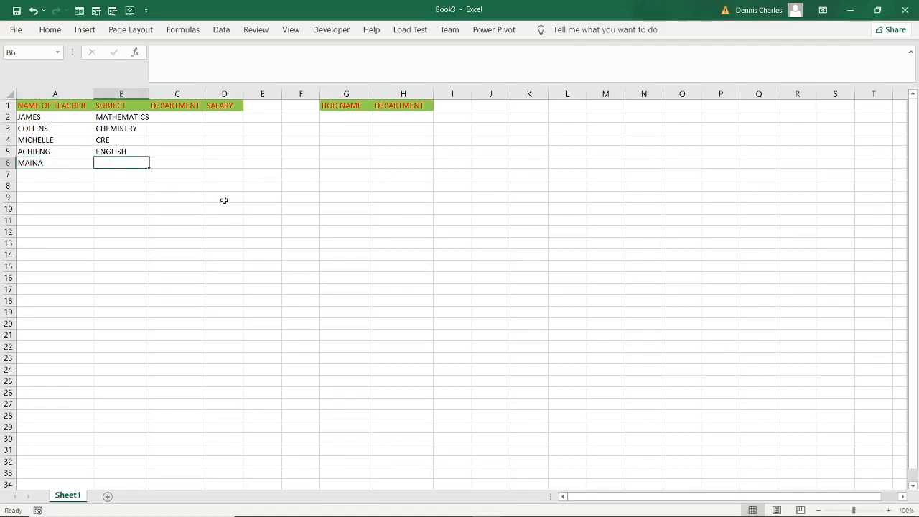
pyautogui.write('GE')
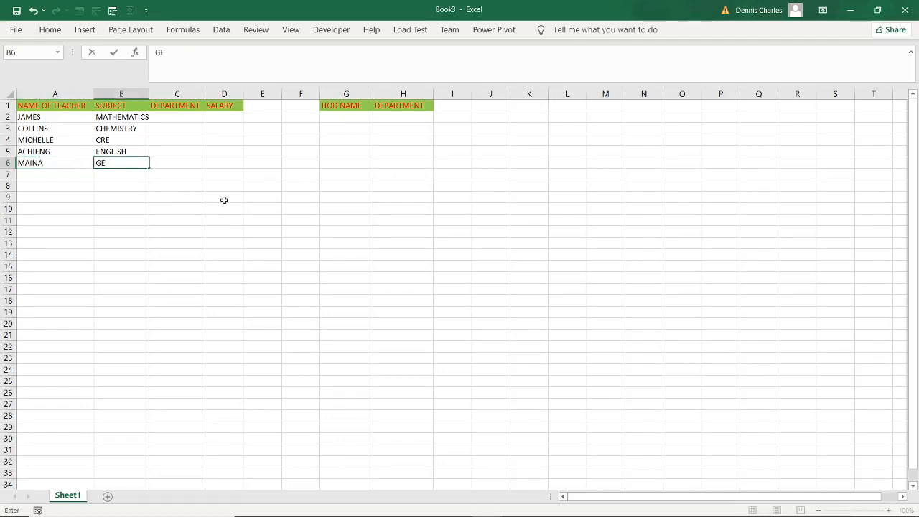
pyautogui.write('OGRAPHY')
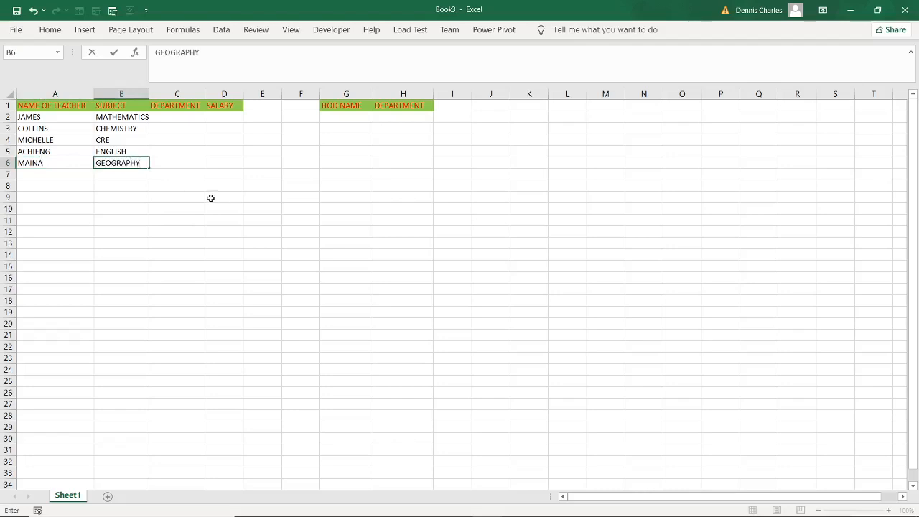
pyautogui.click(210, 198)
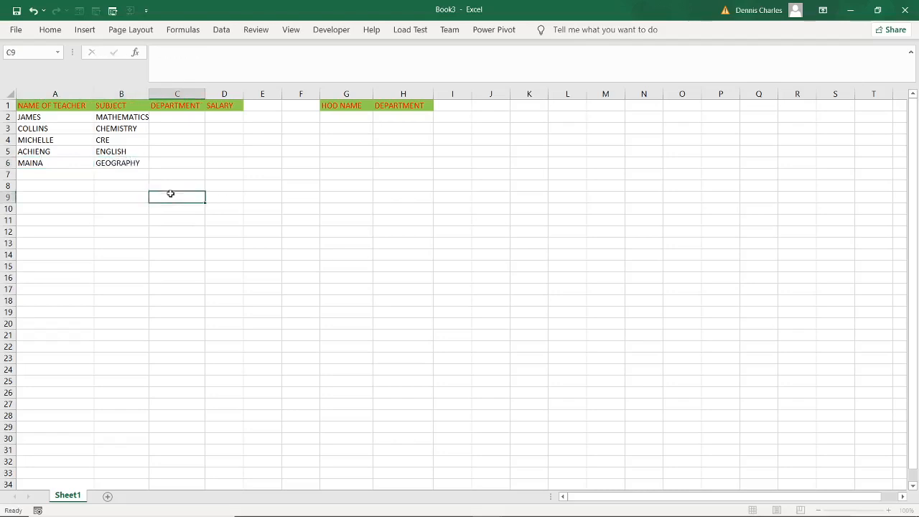
# Enter the three heads of department's names in cells G2 to G4 under HOD NAME
pyautogui.click(342, 122)
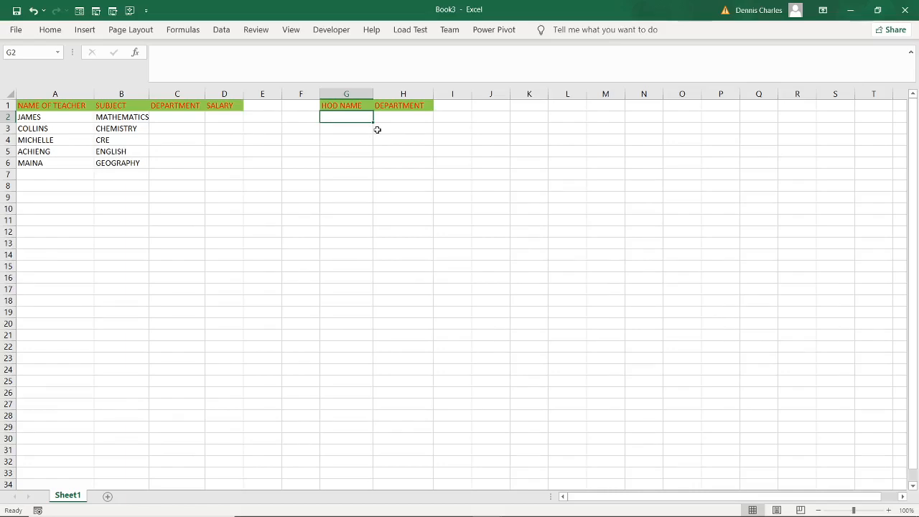
pyautogui.hotkey('alt', 'Tab')
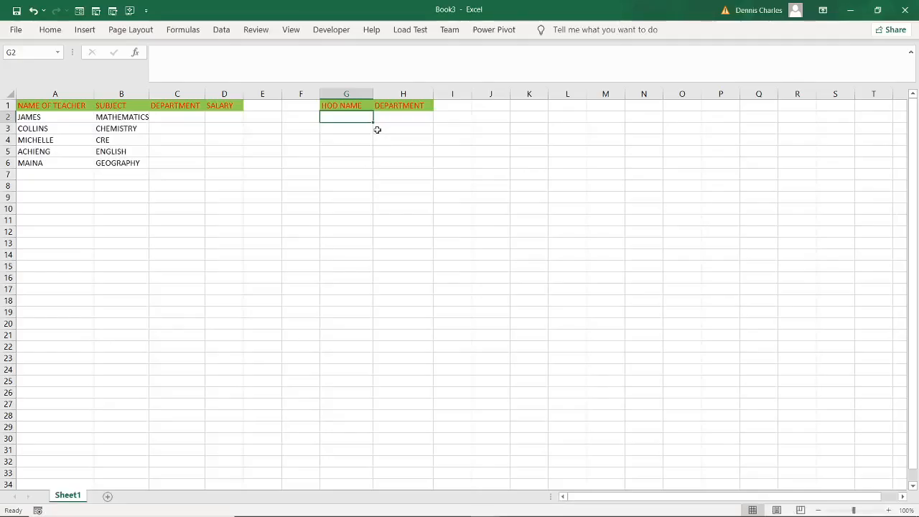
pyautogui.write('DOR')
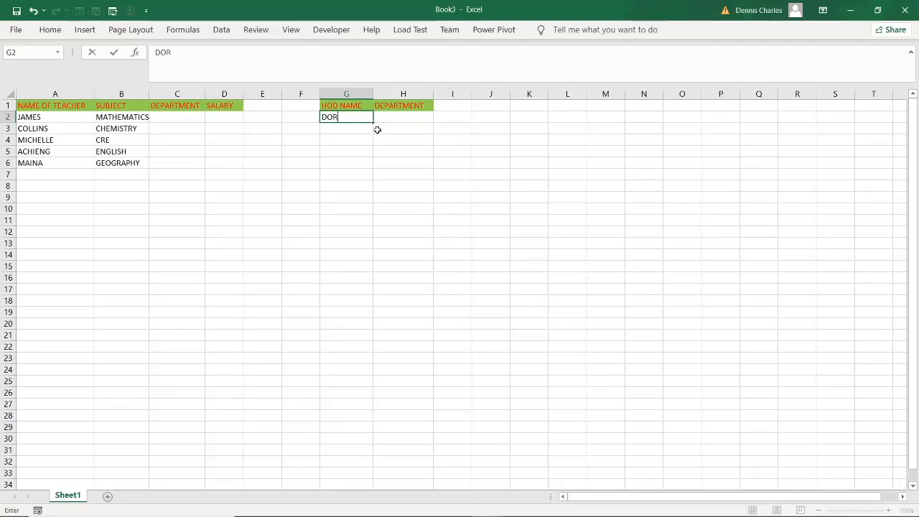
pyautogui.write('OTHY')
pyautogui.click(331, 131)
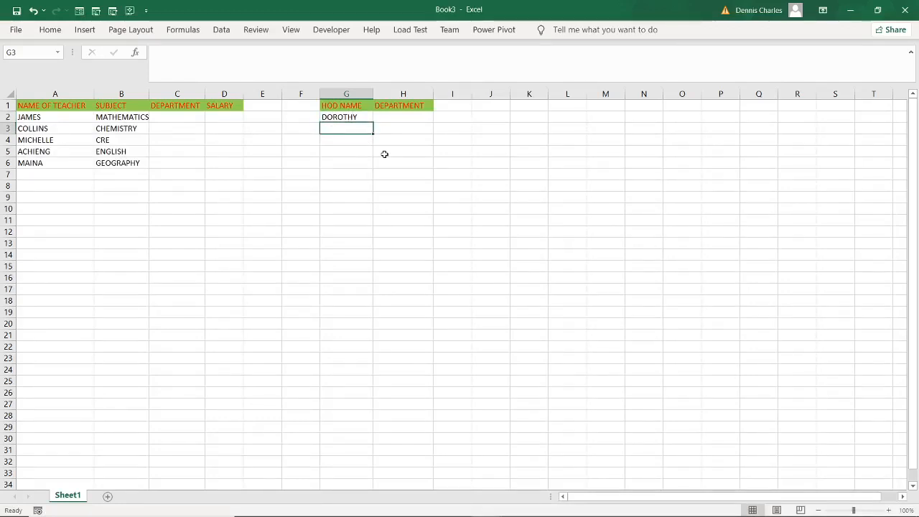
pyautogui.write('KIBET')
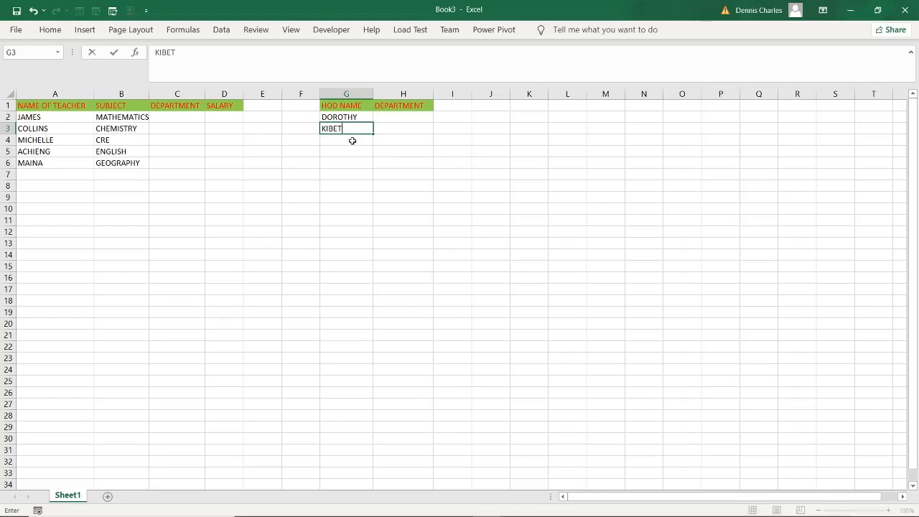
pyautogui.press('Return')
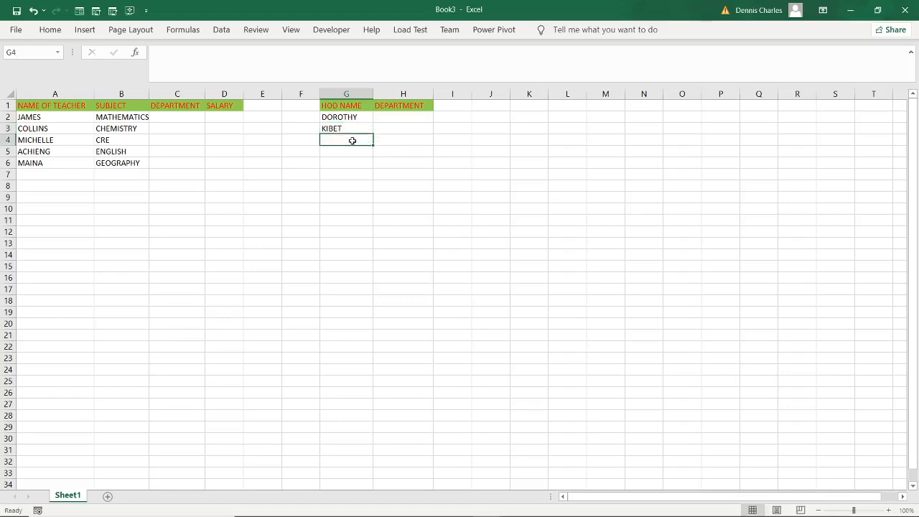
pyautogui.write('MUNENE')
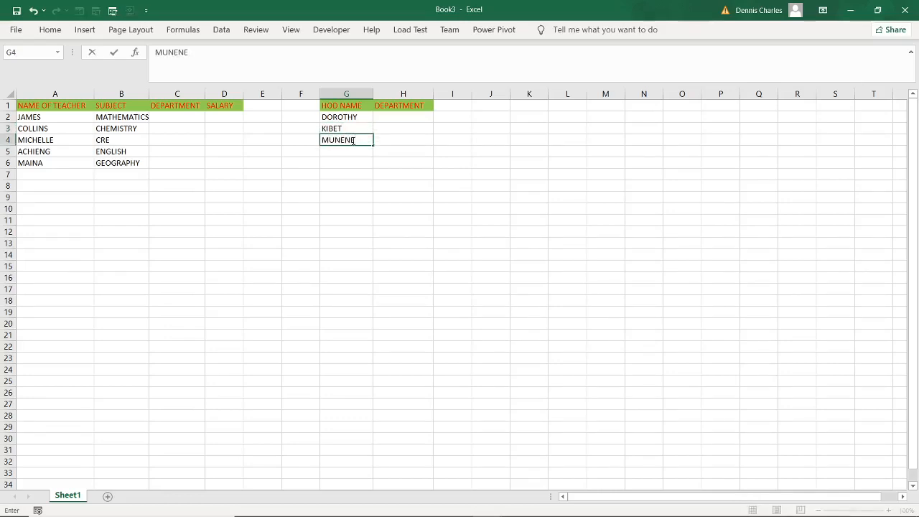
# Enter the departments SCIENCE, HUMANITIES and LANGUAGES in cells H2 to H4 of the HOD table
pyautogui.click(402, 117)
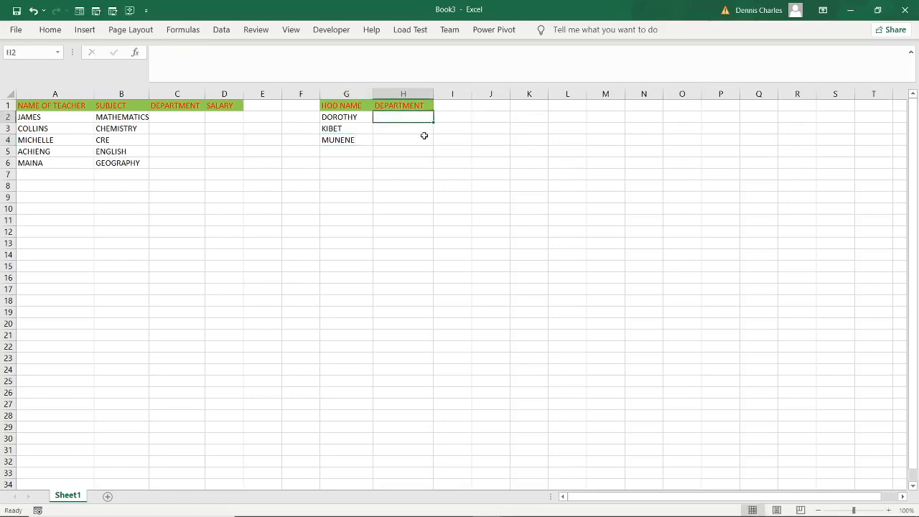
pyautogui.write('SC')
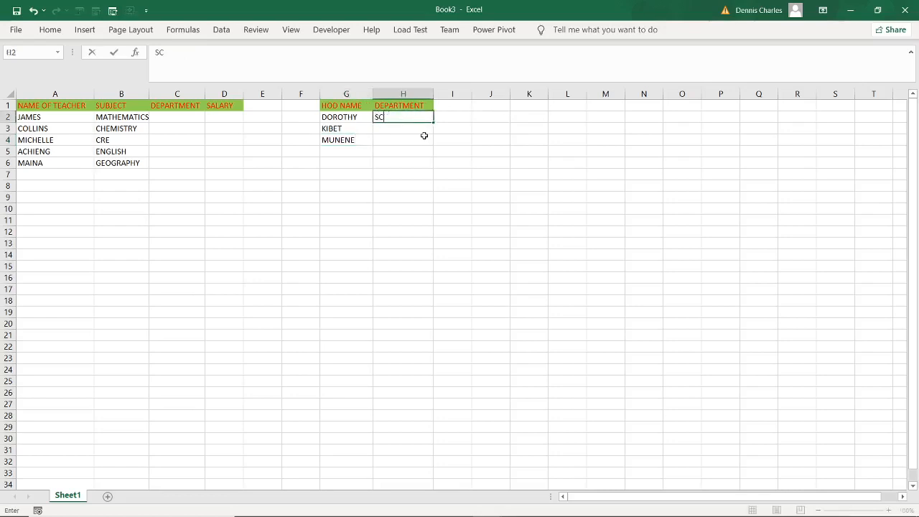
pyautogui.write('IENCE')
pyautogui.press('Return')
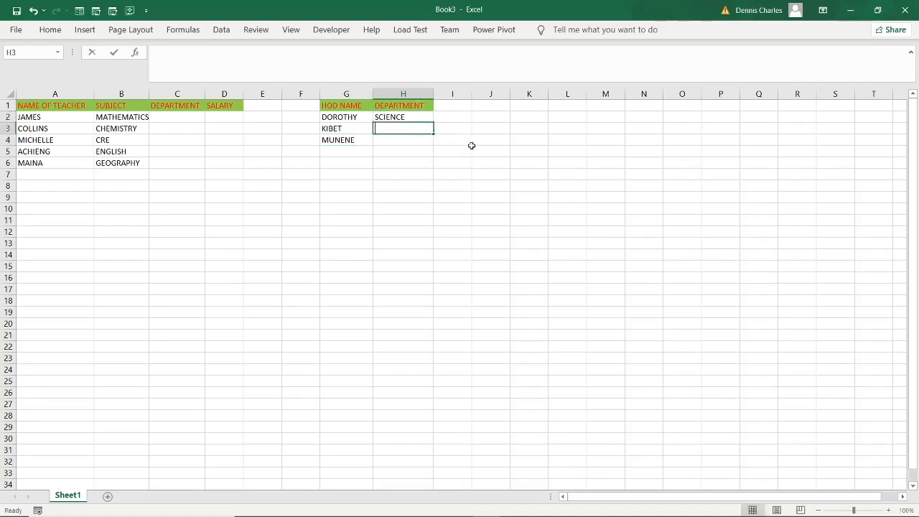
pyautogui.write('HUMANITIES')
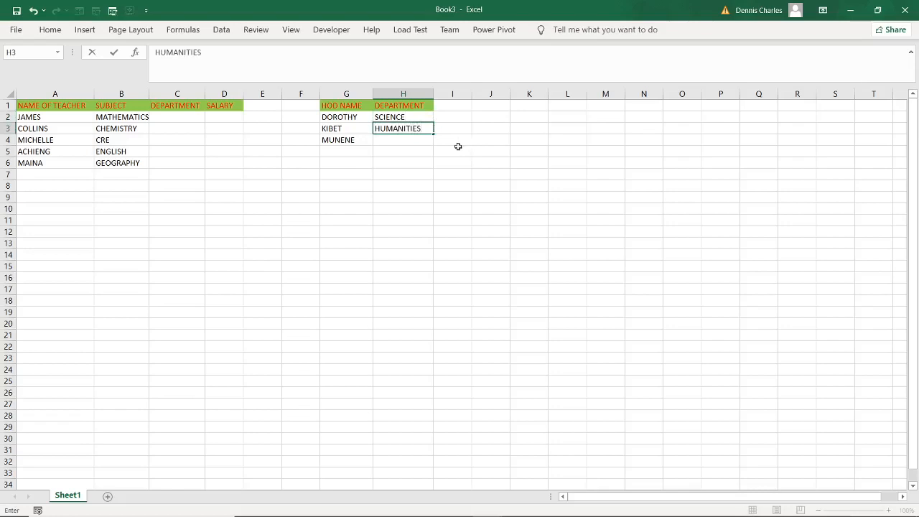
pyautogui.press('Return')
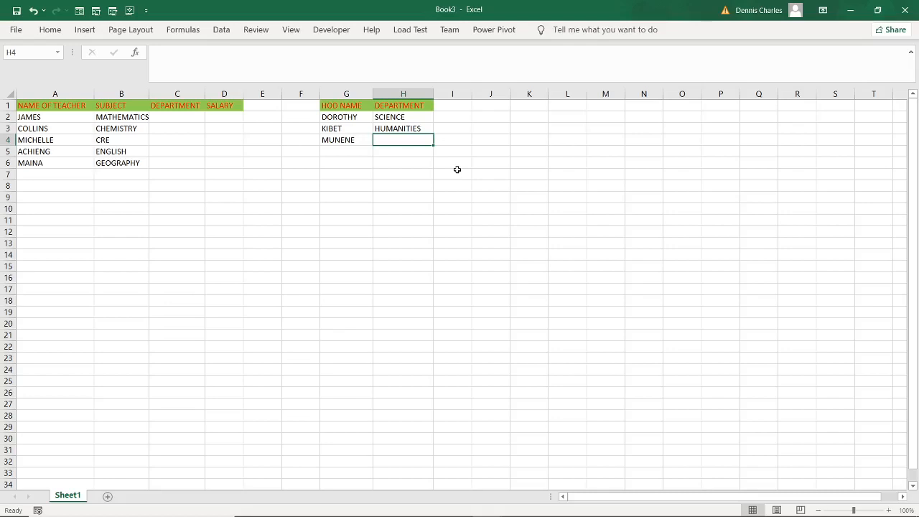
pyautogui.write('LANGUA')
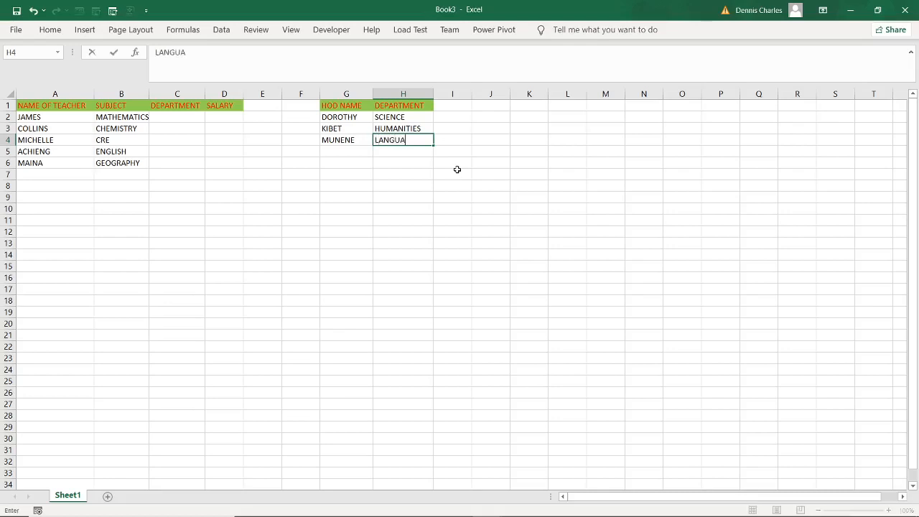
pyautogui.write('GES')
pyautogui.click(396, 198)
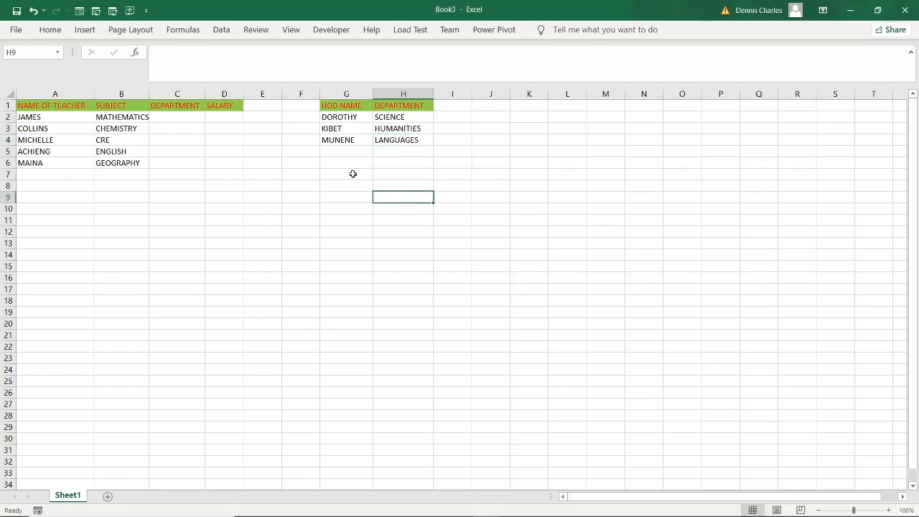
# Widen column B slightly, then enter SCIENCE in C2 and fill it down to C3
pyautogui.click(174, 117)
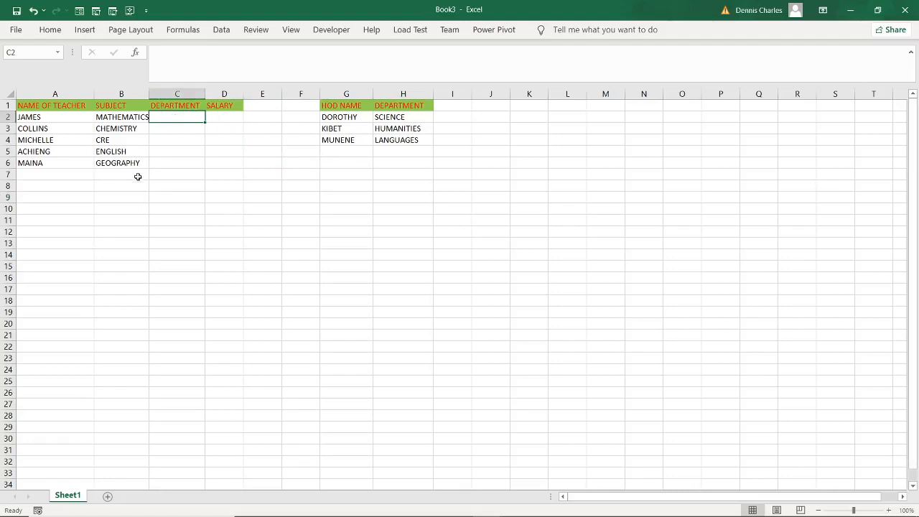
pyautogui.click(191, 222)
pyautogui.moveTo(149, 93); pyautogui.dragTo(153, 93)
pyautogui.click(163, 116)
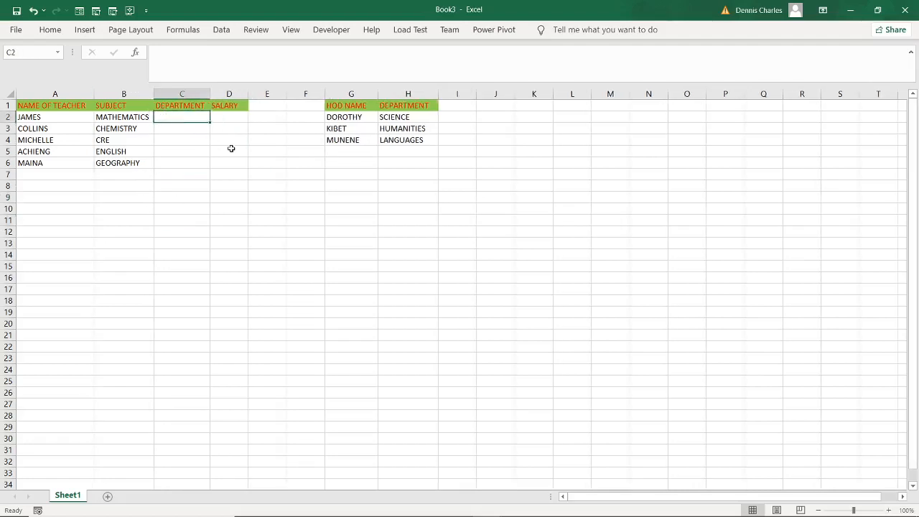
pyautogui.write('SCIENCE')
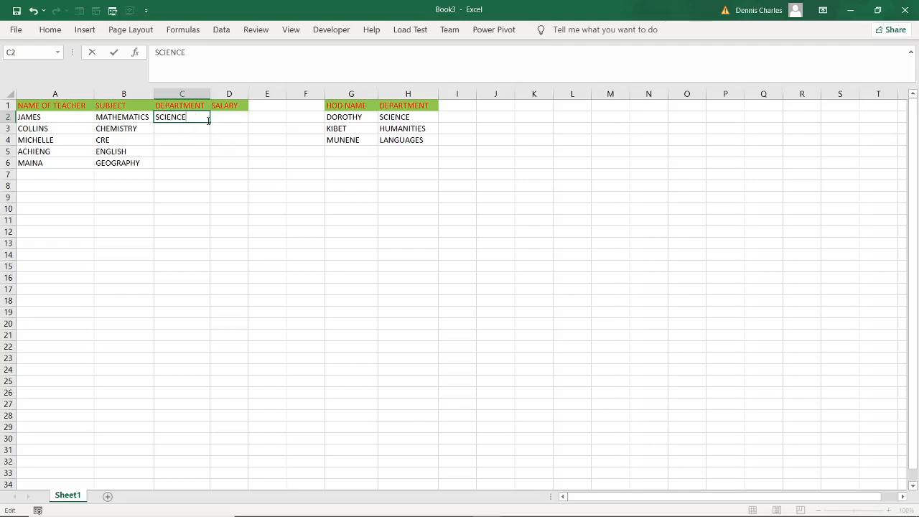
pyautogui.moveTo(208, 124); pyautogui.dragTo(211, 136)
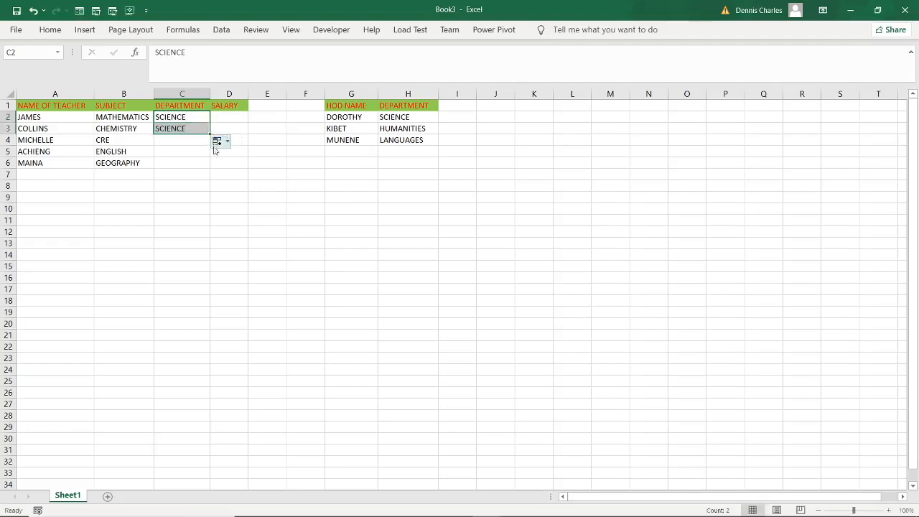
# Copy HUMANITIES from H3 into C4 as the department of the CRE teacher
pyautogui.click(175, 143)
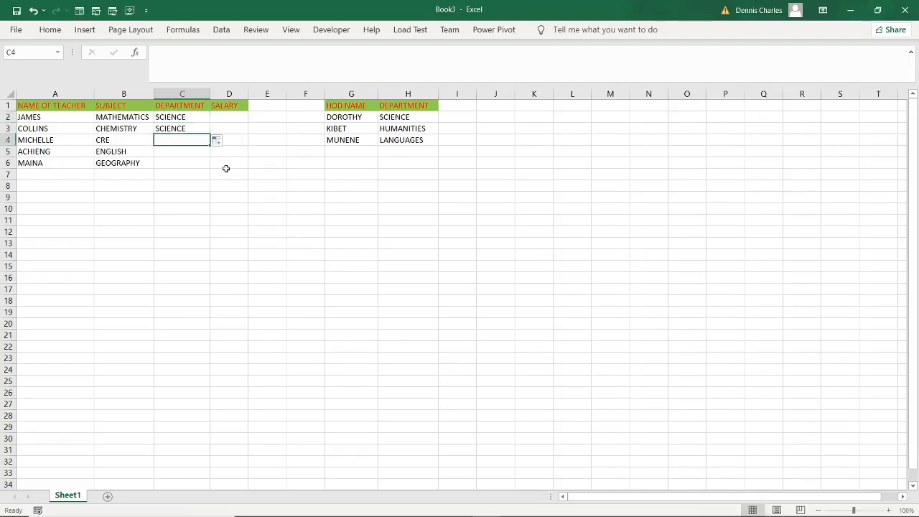
pyautogui.click(413, 131)
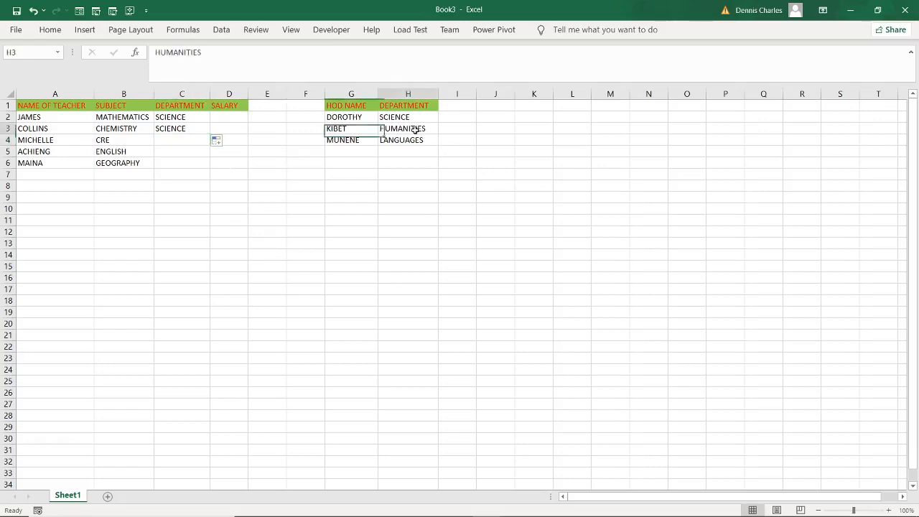
pyautogui.rightClick(413, 131)
pyautogui.click(433, 147)
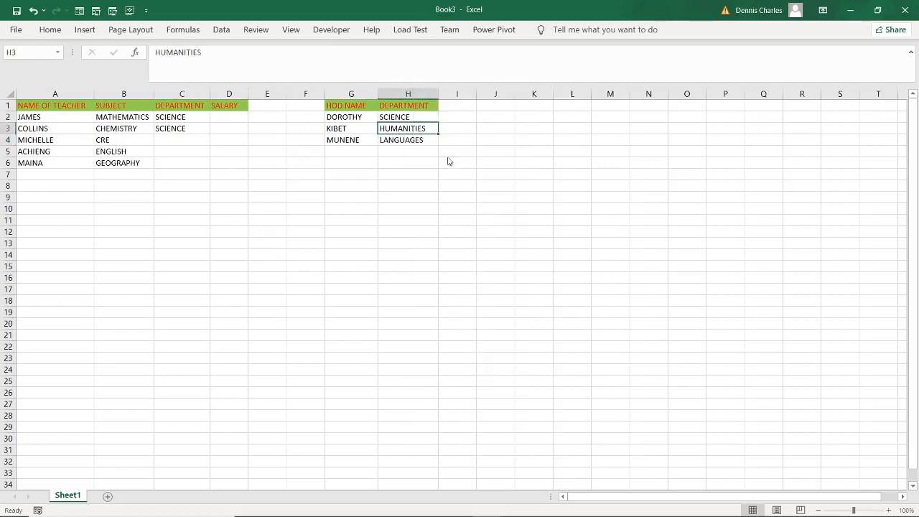
pyautogui.click(181, 142)
pyautogui.write('HUMANITIES')
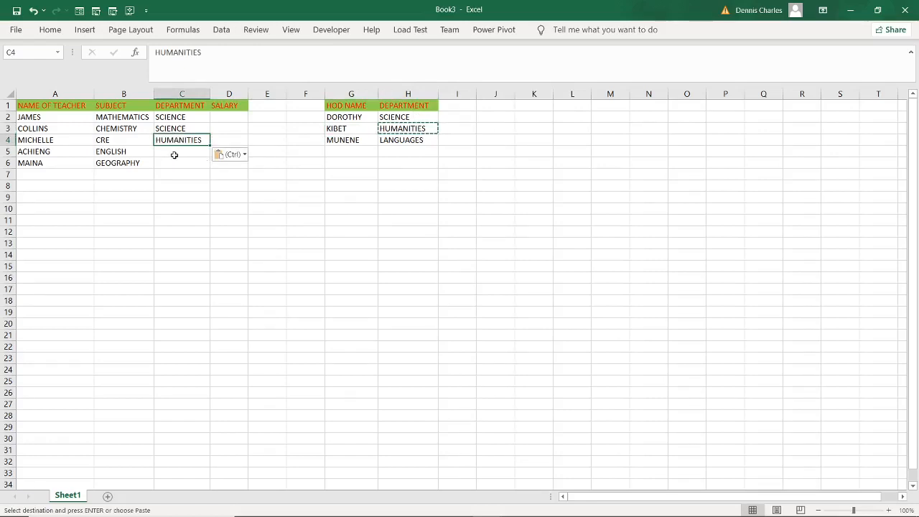
# Copy LANGUAGES from H4 into C5 as the department of the ENGLISH teacher
pyautogui.click(395, 142)
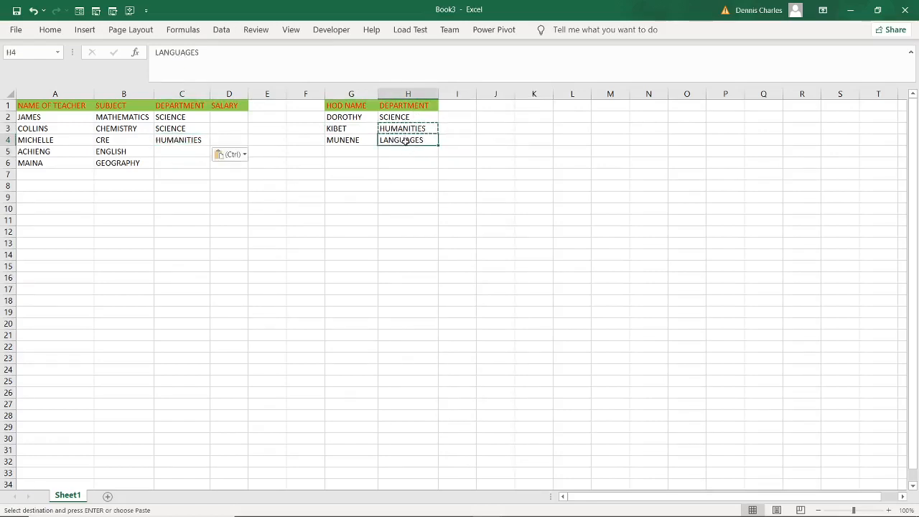
pyautogui.click(364, 162)
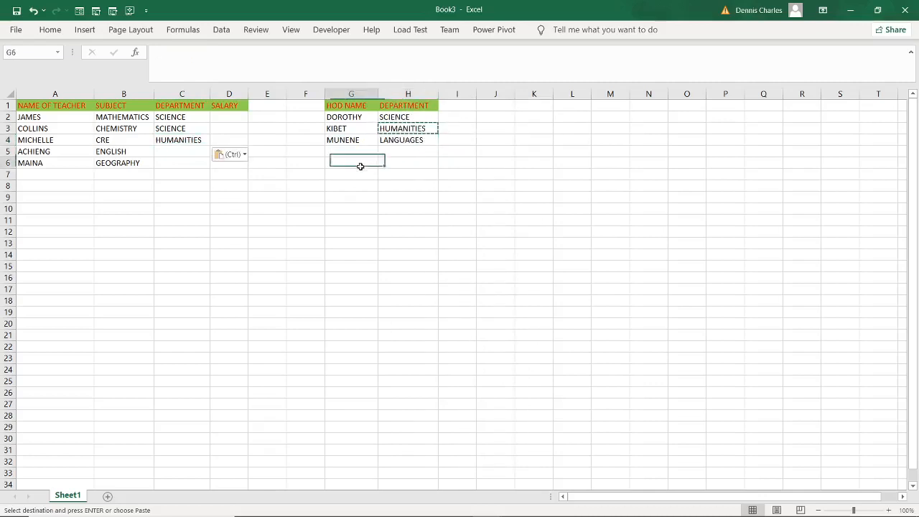
pyautogui.rightClick(388, 143)
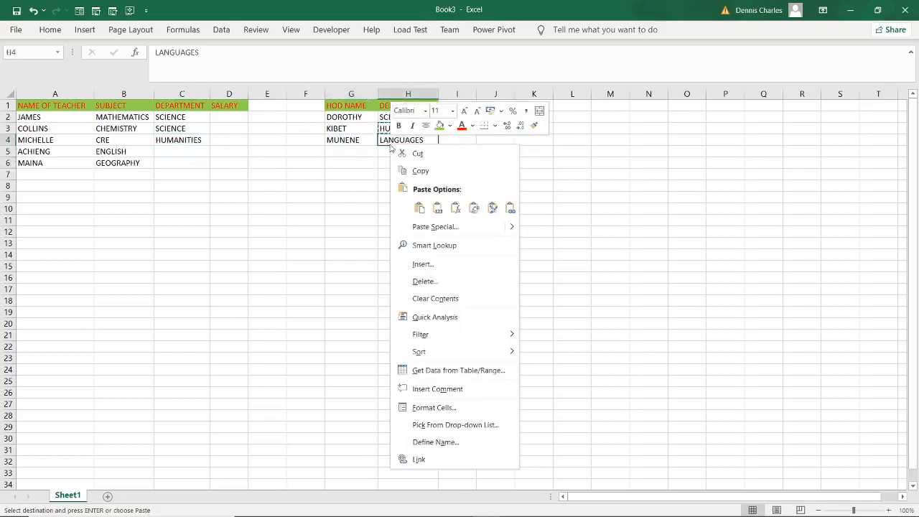
pyautogui.click(423, 171)
pyautogui.click(185, 154)
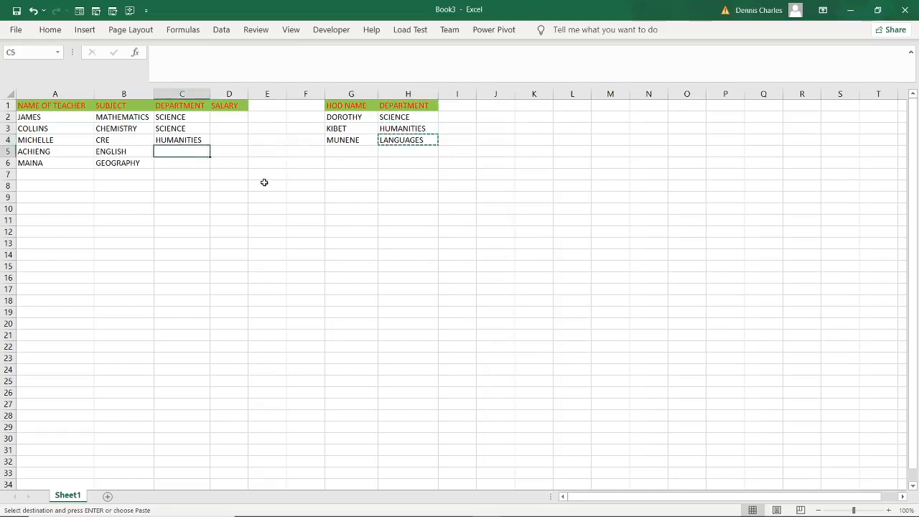
pyautogui.hotkey('ctrl', 'v')
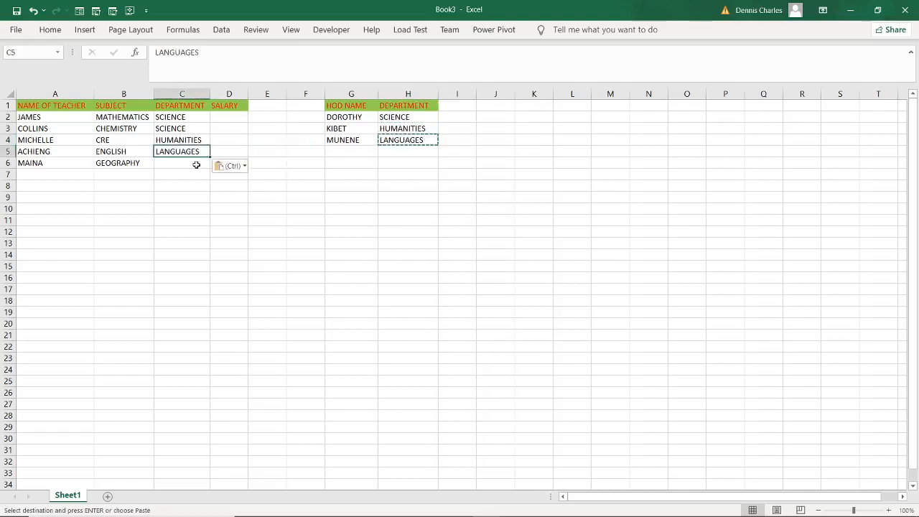
# Copy HUMANITIES from C4 into C6 as the department of the GEOGRAPHY teacher
pyautogui.click(187, 138)
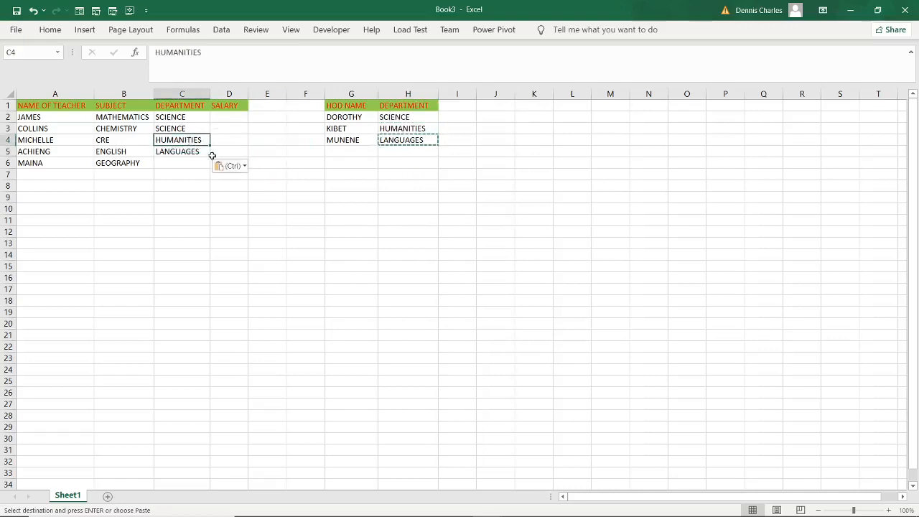
pyautogui.rightClick(173, 141)
pyautogui.click(197, 150)
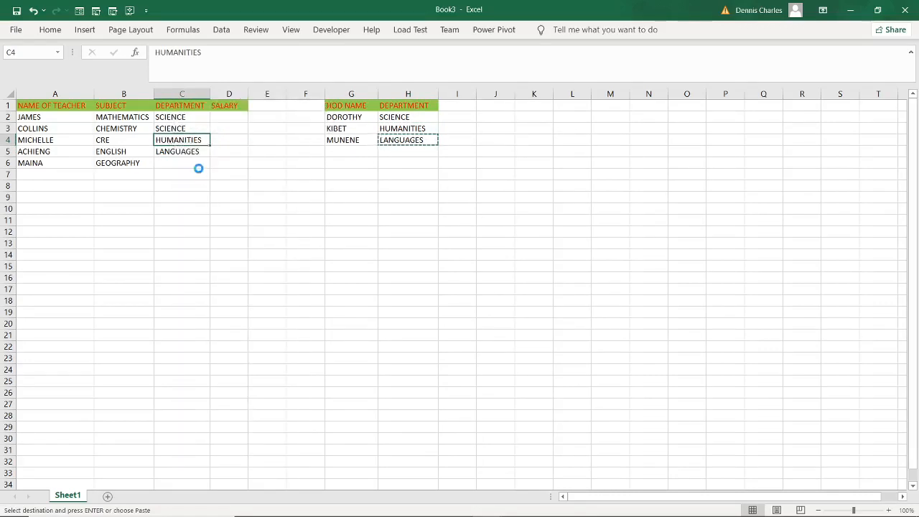
pyautogui.click(172, 164)
pyautogui.hotkey('ctrl', 'v')
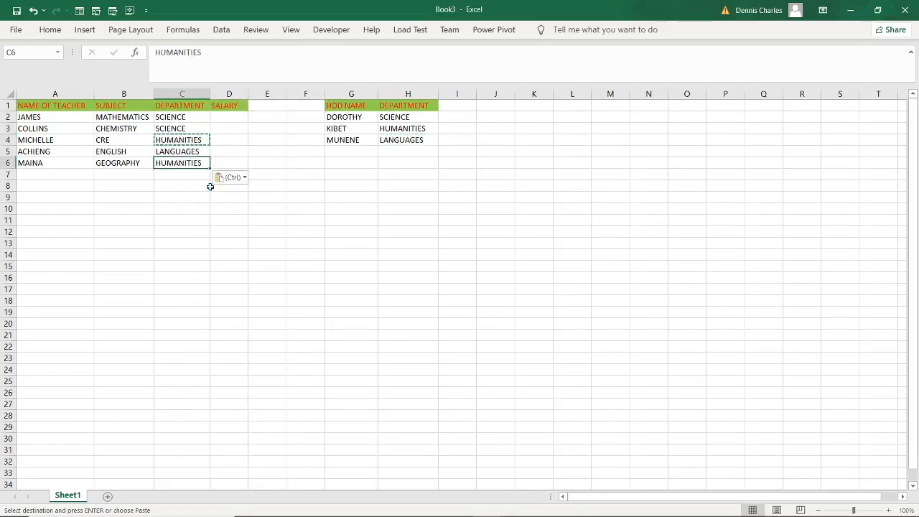
pyautogui.click(271, 207)
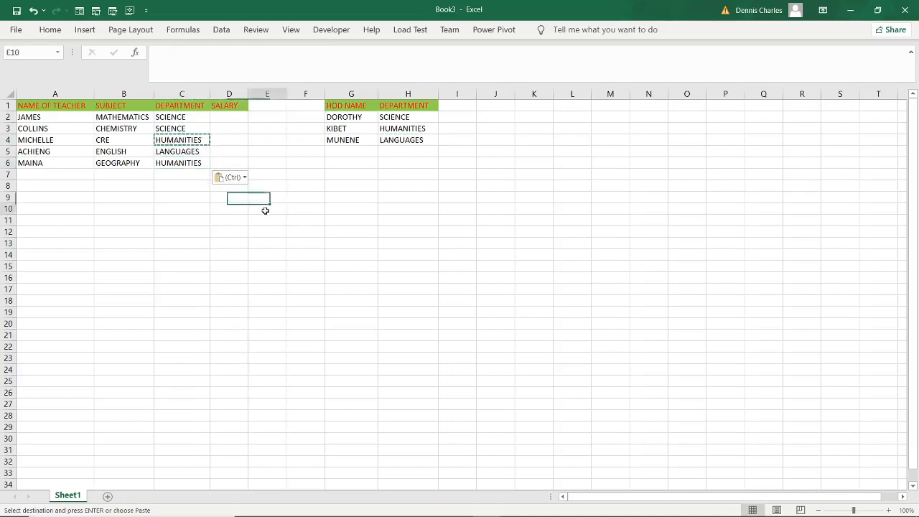
pyautogui.click(260, 162)
pyautogui.click(279, 229)
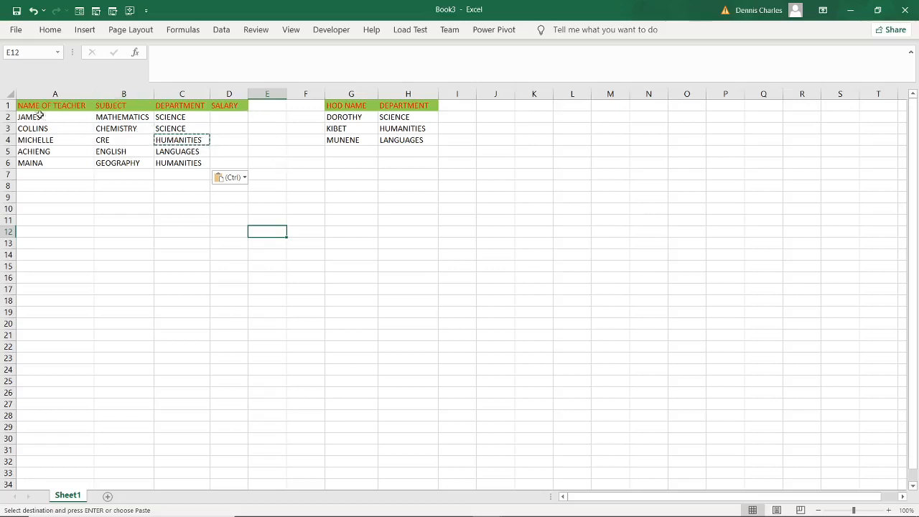
pyautogui.moveTo(31, 106); pyautogui.dragTo(209, 175)
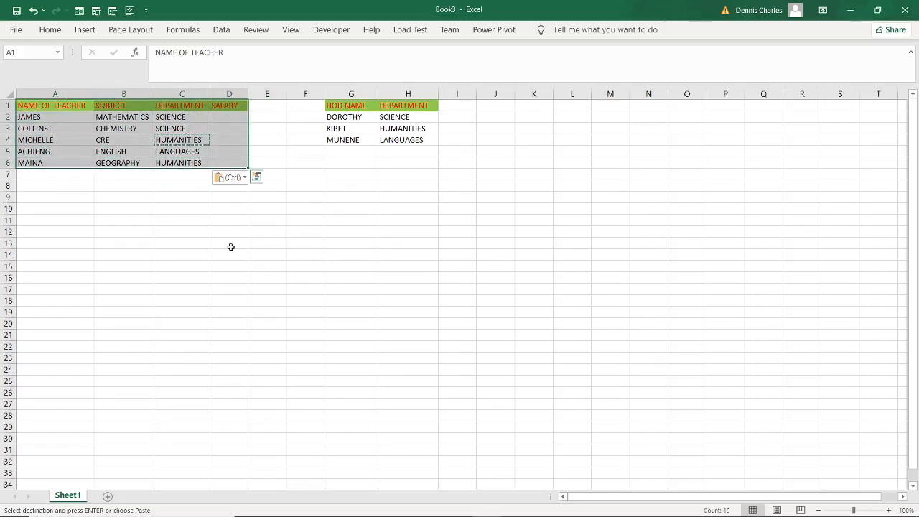
# Delete the empty SALARY column from the teacher table
pyautogui.click(230, 117)
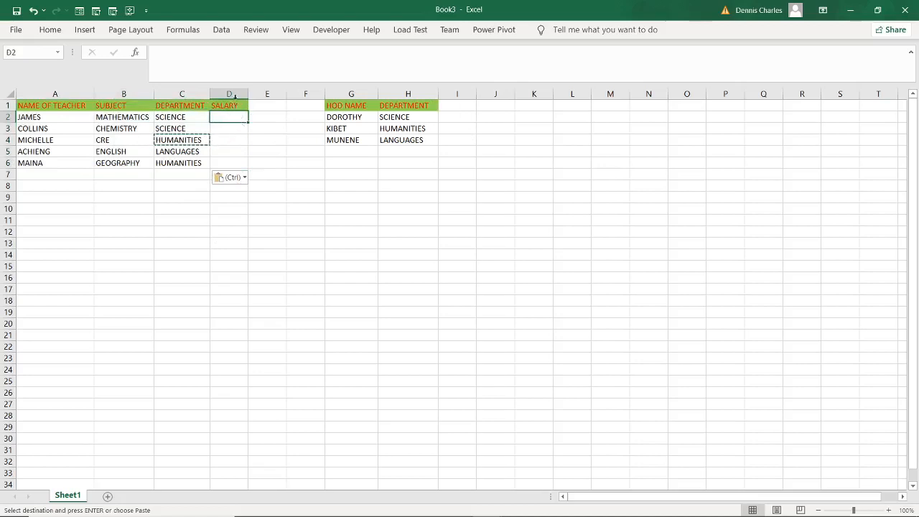
pyautogui.rightClick(235, 94)
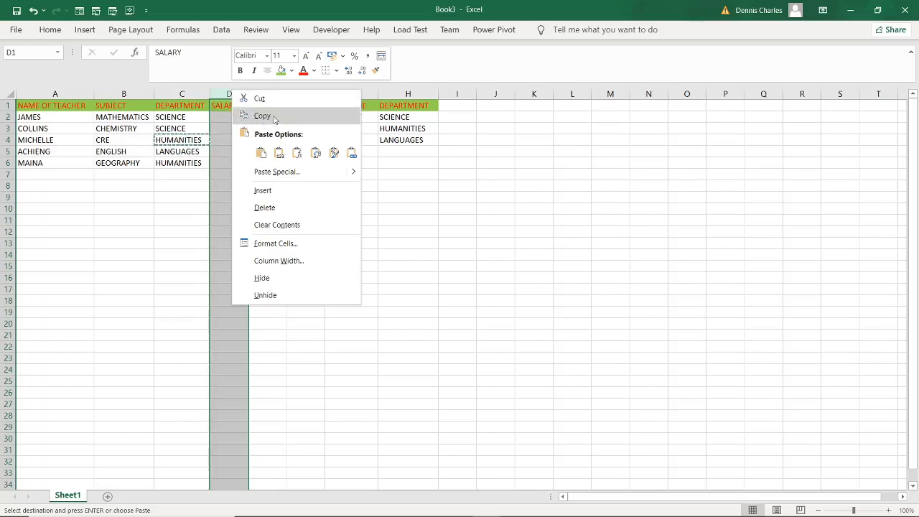
pyautogui.click(265, 207)
pyautogui.click(180, 239)
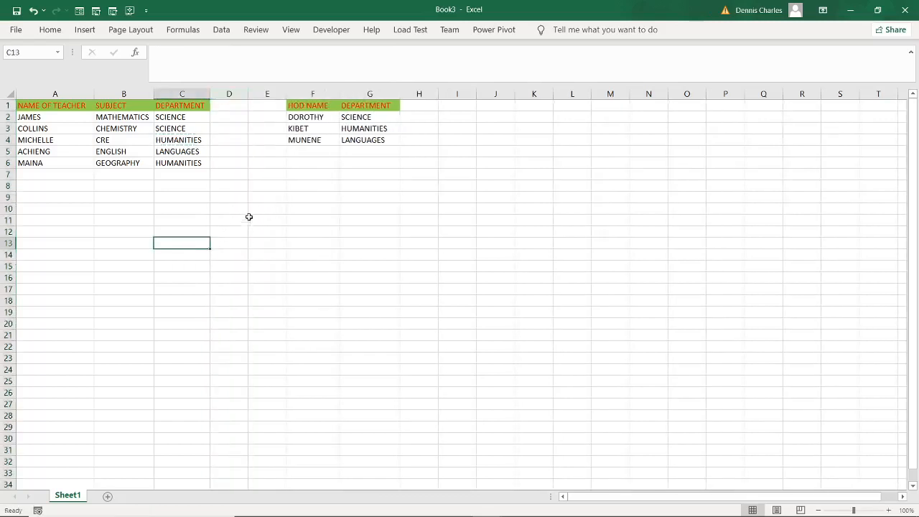
pyautogui.moveTo(266, 228); pyautogui.dragTo(266, 220)
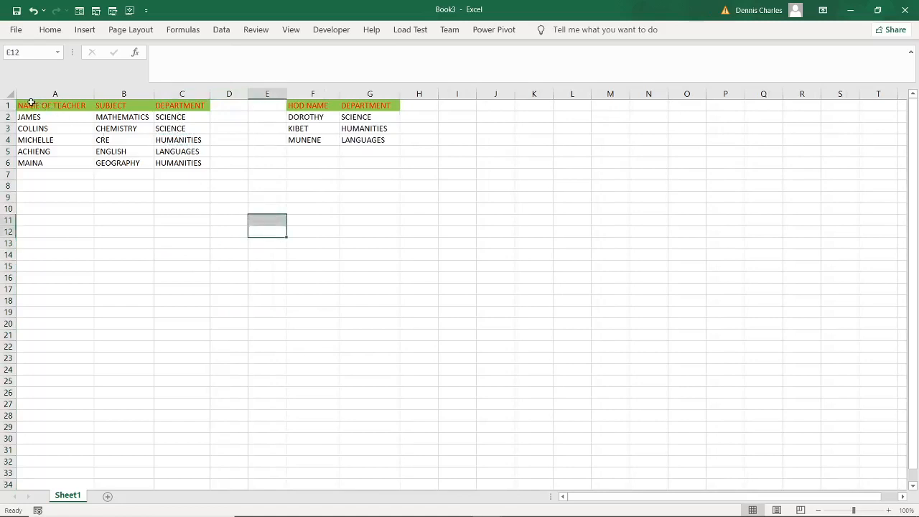
# Add the teacher range A1:C6 to the Power Pivot data model as a table with headers and return to the worksheet
pyautogui.moveTo(32, 106); pyautogui.dragTo(179, 159)
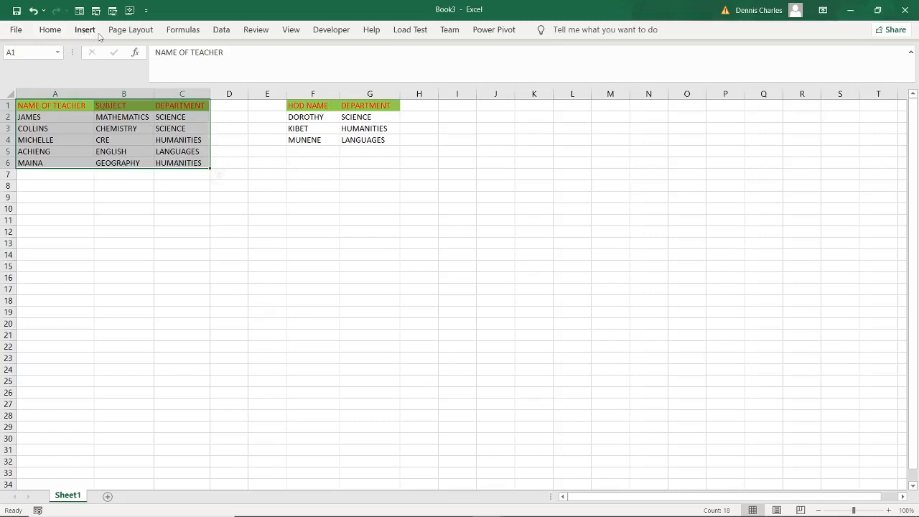
pyautogui.click(494, 30)
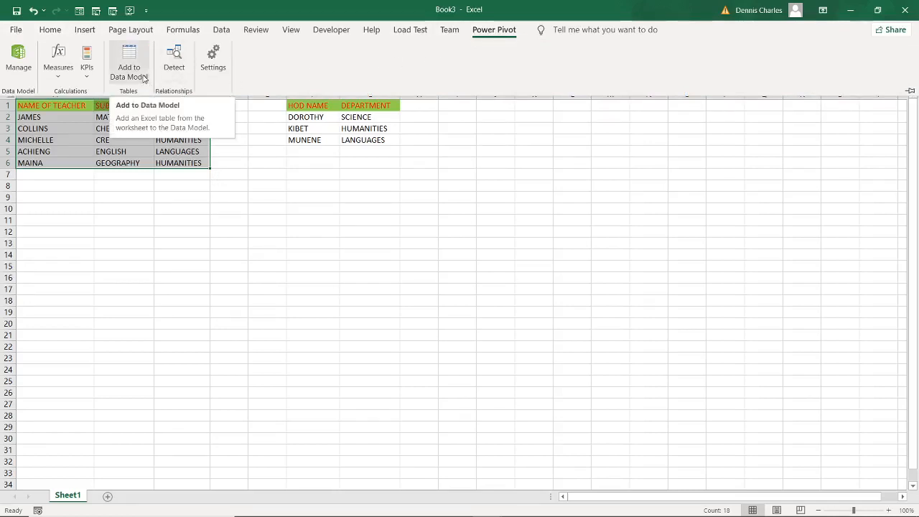
pyautogui.click(144, 77)
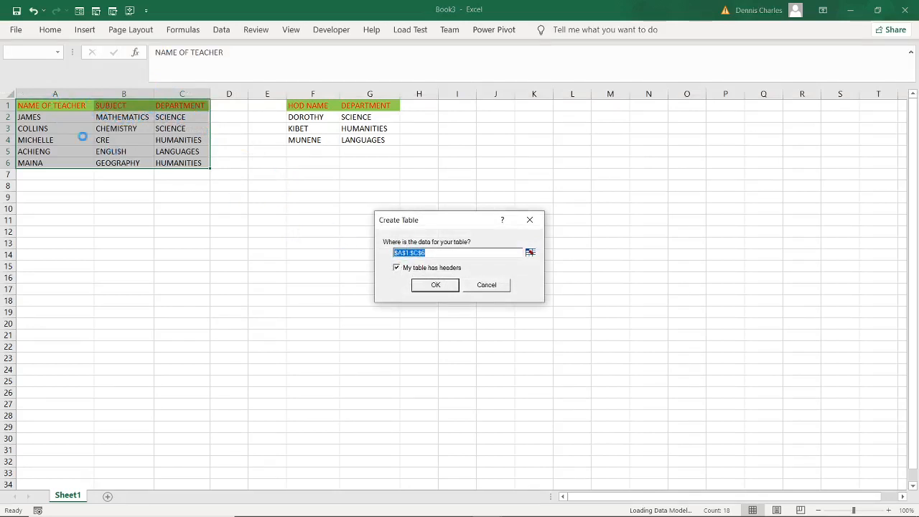
pyautogui.click(444, 286)
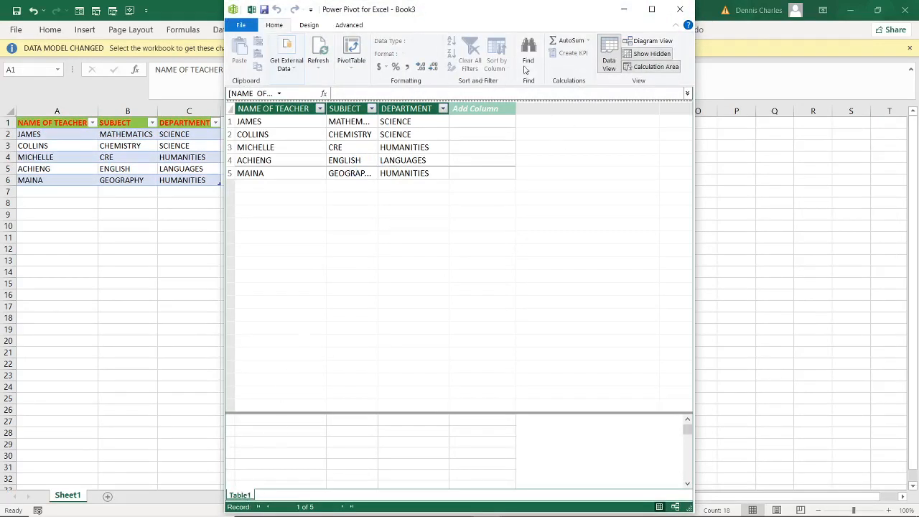
pyautogui.click(680, 9)
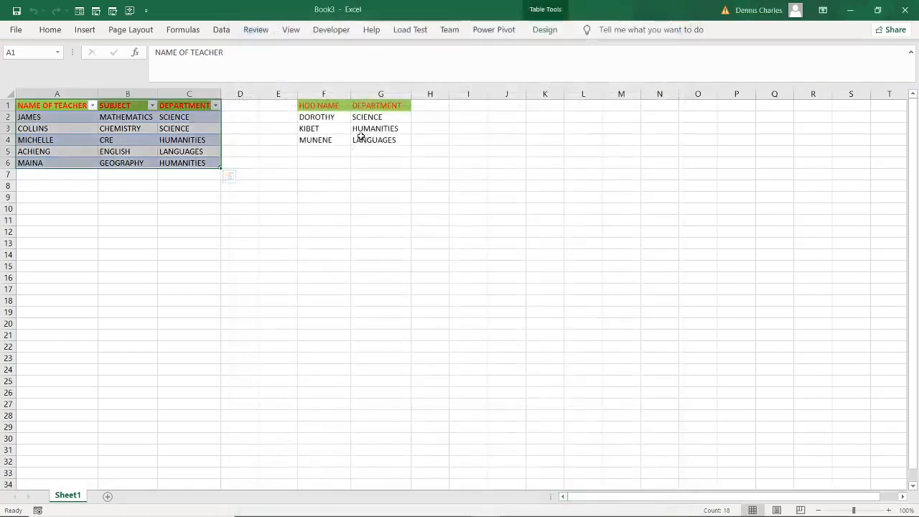
# Add the HOD range F1:G4 to the Power Pivot data model as a table with headers and return to the worksheet
pyautogui.click(361, 195)
pyautogui.moveTo(302, 105); pyautogui.dragTo(392, 141)
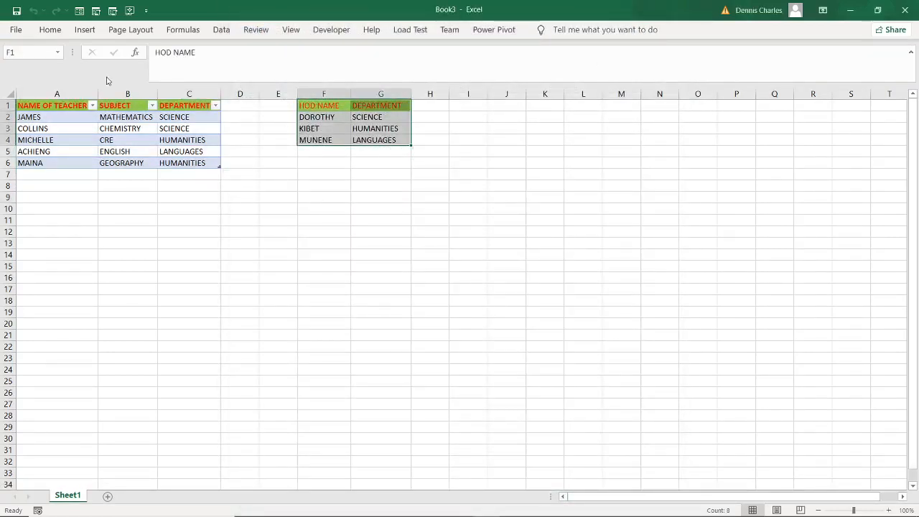
pyautogui.click(499, 32)
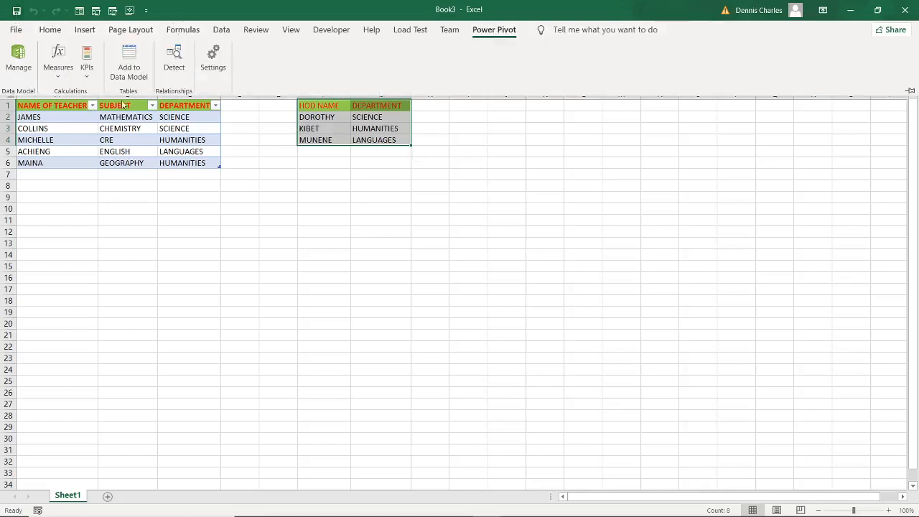
pyautogui.click(130, 75)
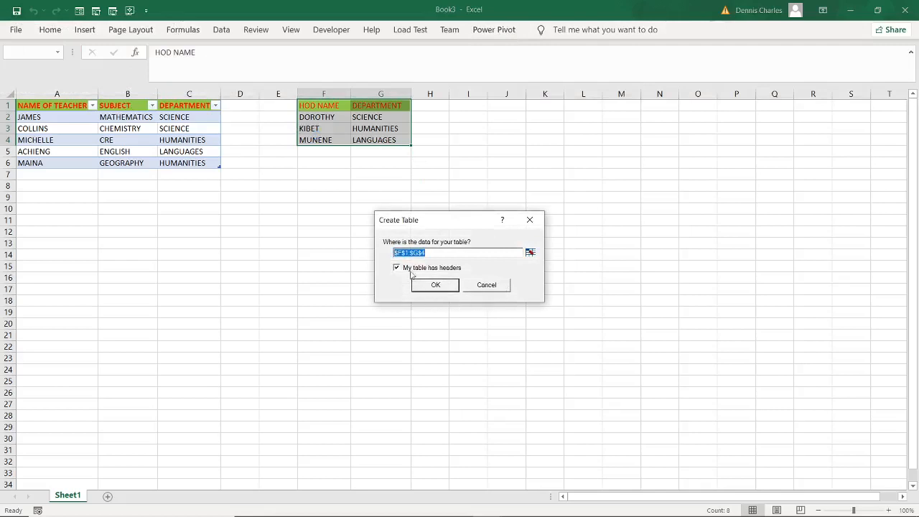
pyautogui.click(435, 284)
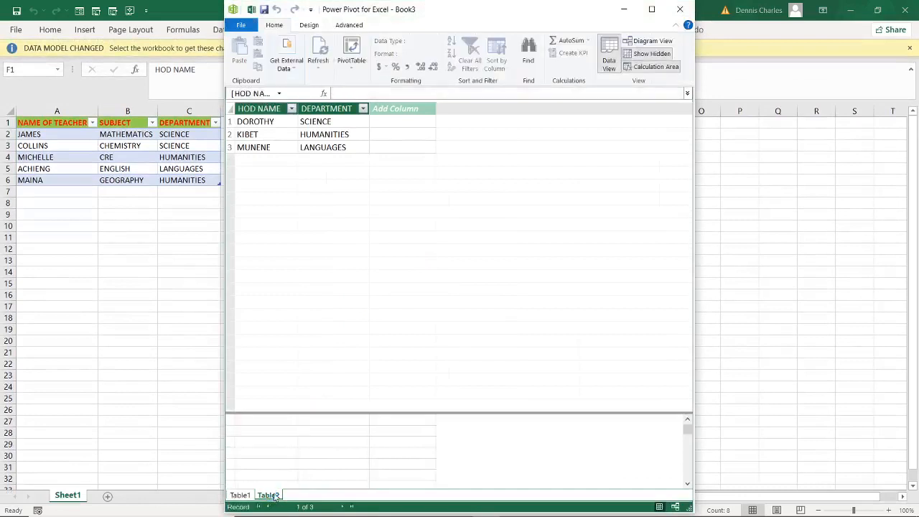
pyautogui.click(681, 10)
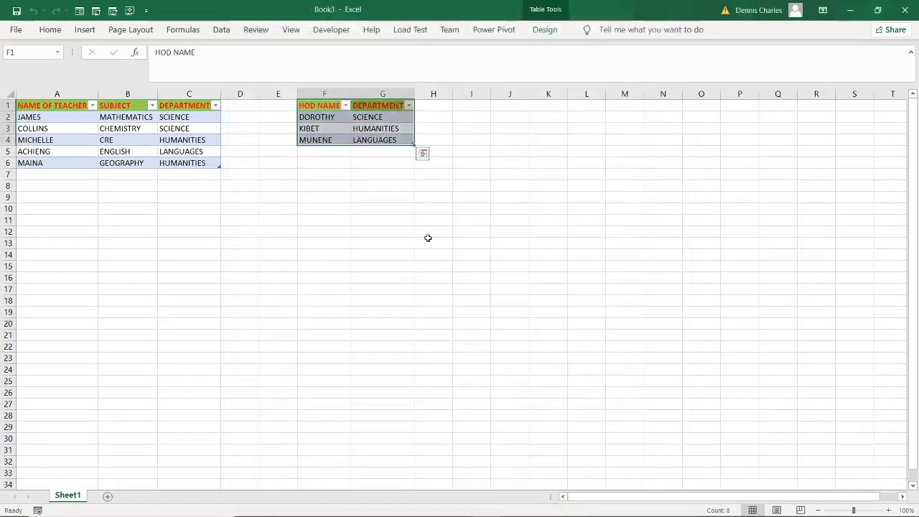
pyautogui.click(428, 240)
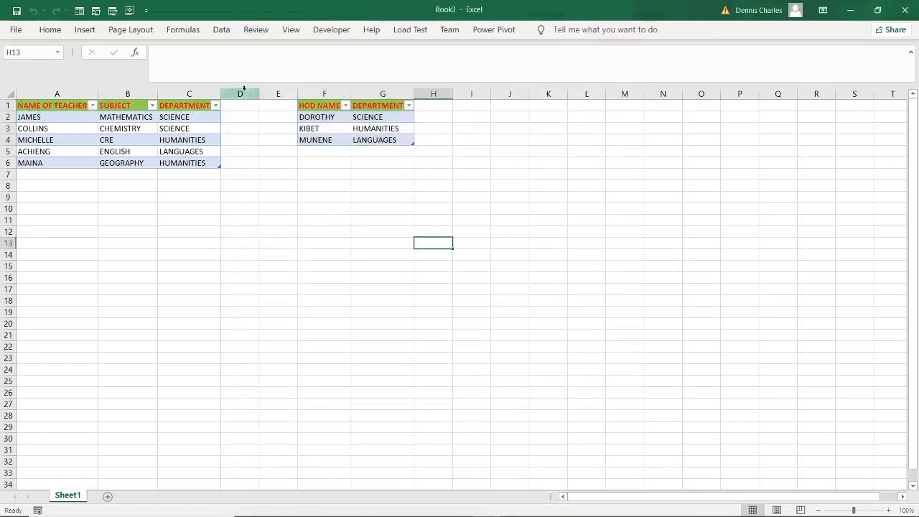
# Open the data model in diagram view and create a relationship from DEPARTMENT in Table1 to DEPARTMENT in Table2
pyautogui.moveTo(46, 105); pyautogui.dragTo(215, 164)
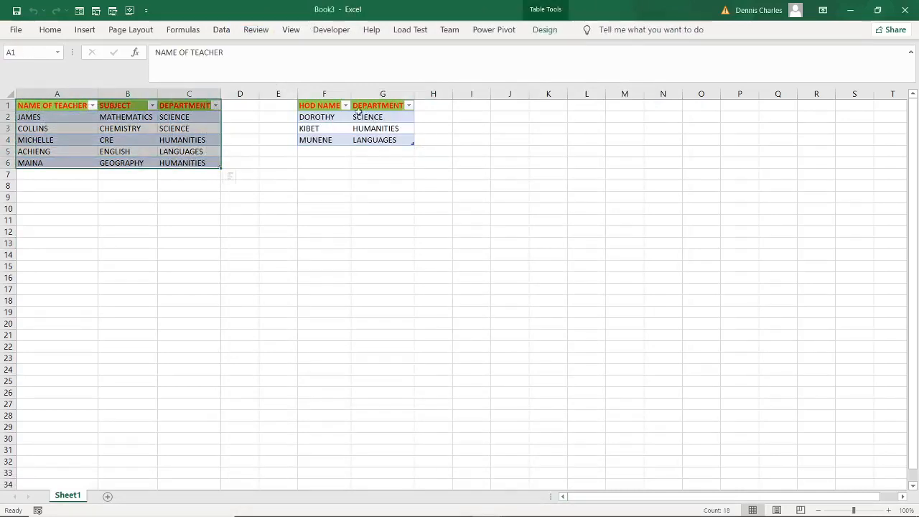
pyautogui.click(278, 194)
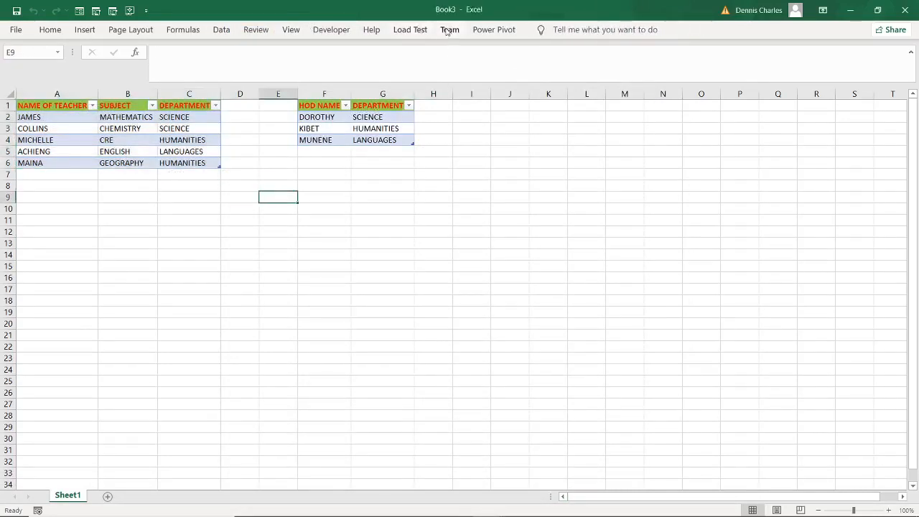
pyautogui.click(494, 30)
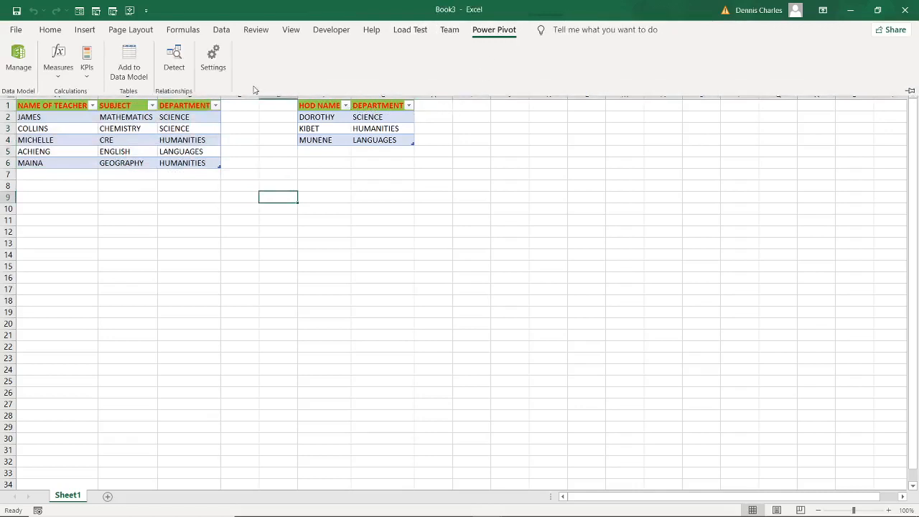
pyautogui.click(22, 61)
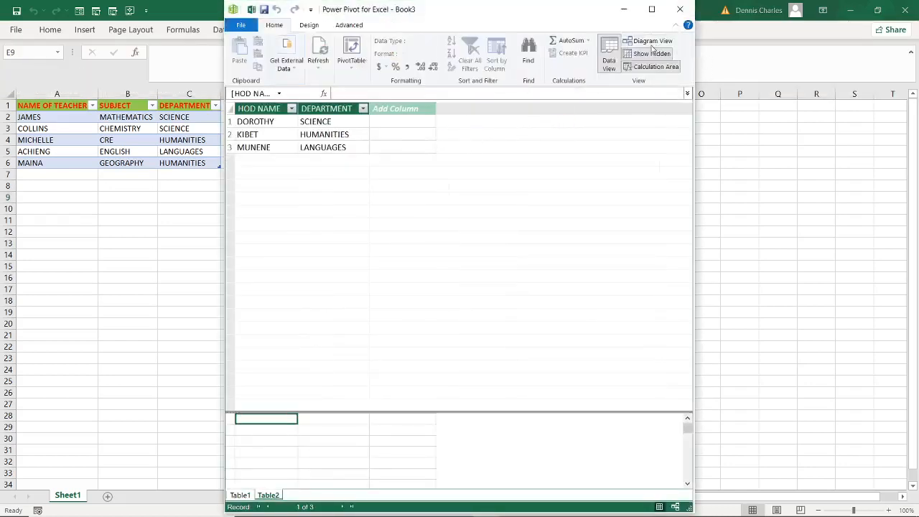
pyautogui.click(650, 43)
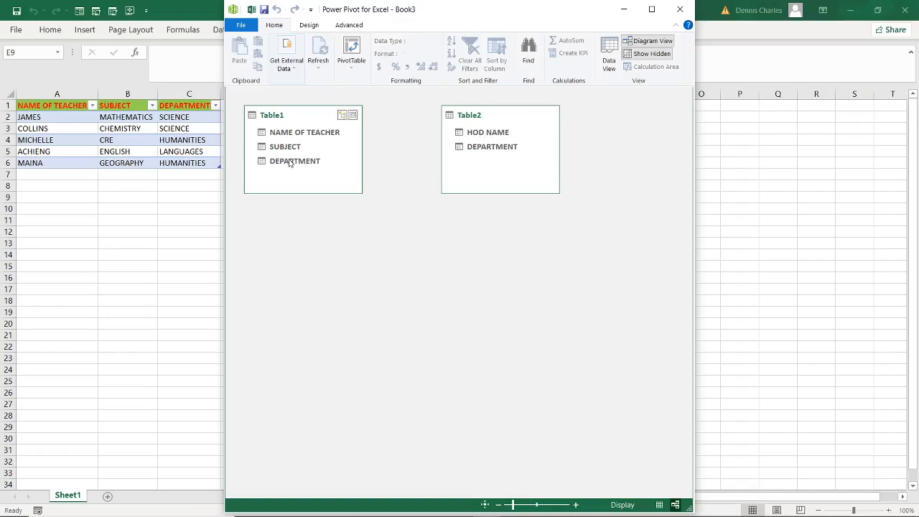
pyautogui.moveTo(282, 163); pyautogui.dragTo(455, 148)
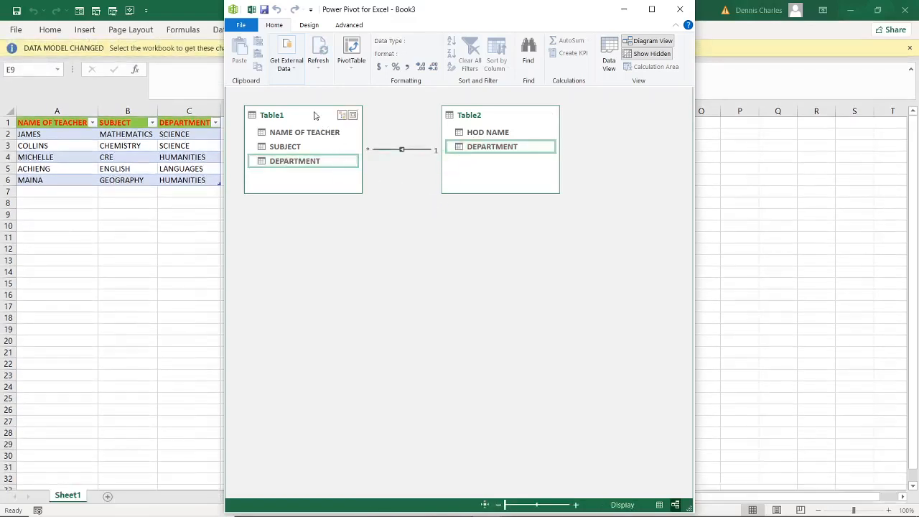
# Move Table1 straight down in the relationship diagram and close the Power Pivot window
pyautogui.moveTo(313, 115); pyautogui.dragTo(313, 196)
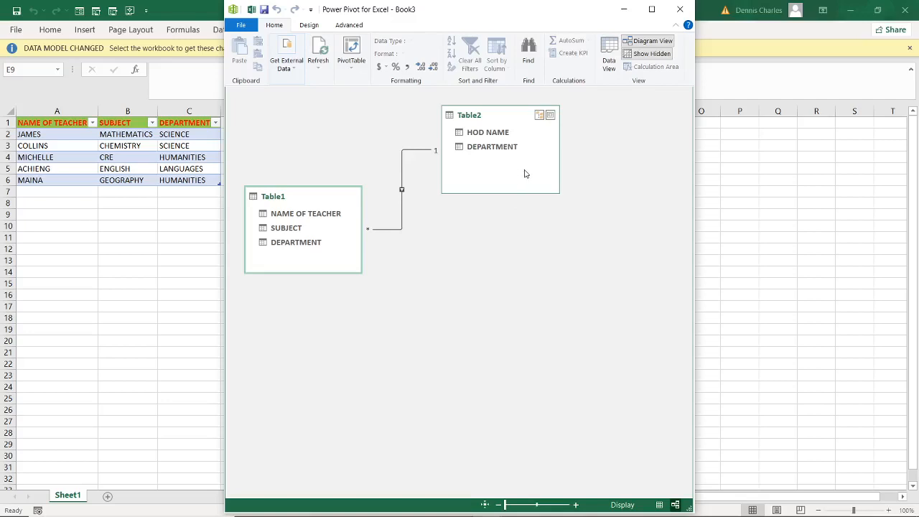
pyautogui.click(679, 10)
pyautogui.click(339, 229)
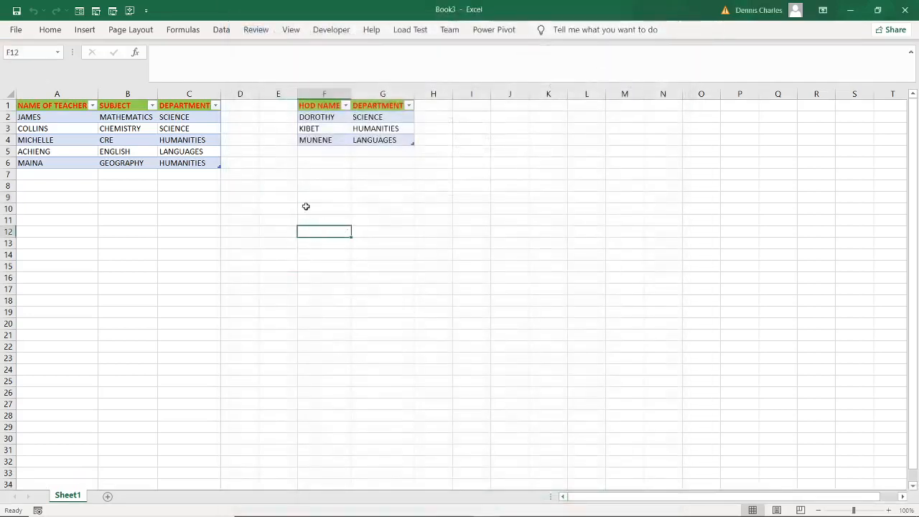